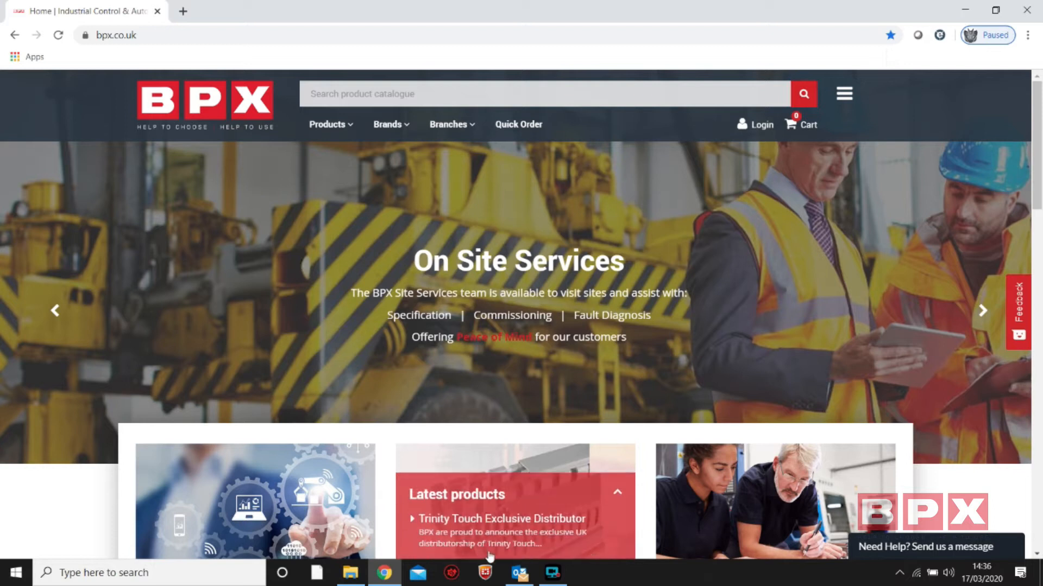
Switch to Outlook
click(520, 572)
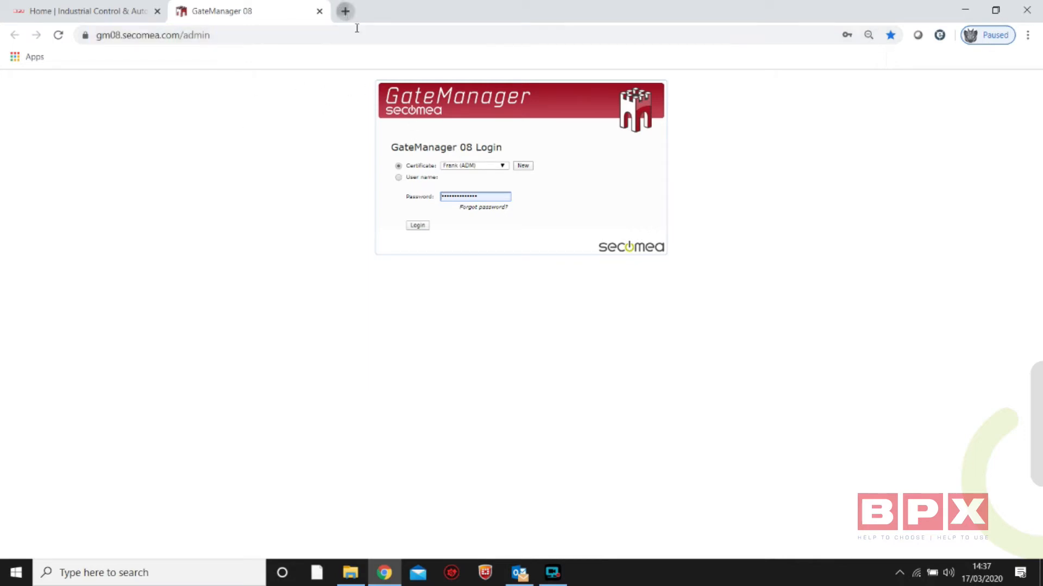
View the GateManager service selection page at gm08.secomea.com in a separate browser tab, and close that tab
click(345, 11)
text(gm08)
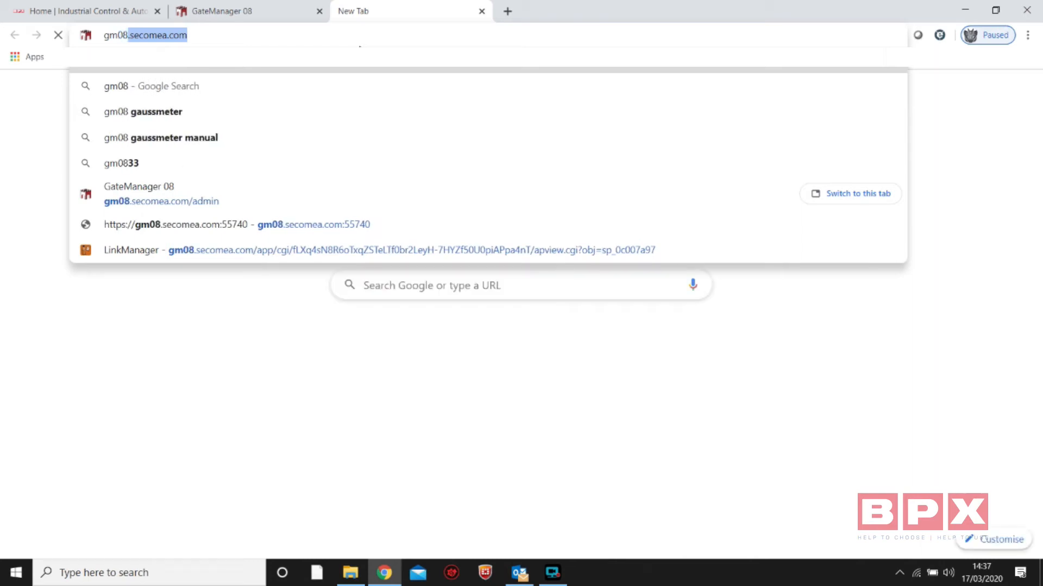
key(Return)
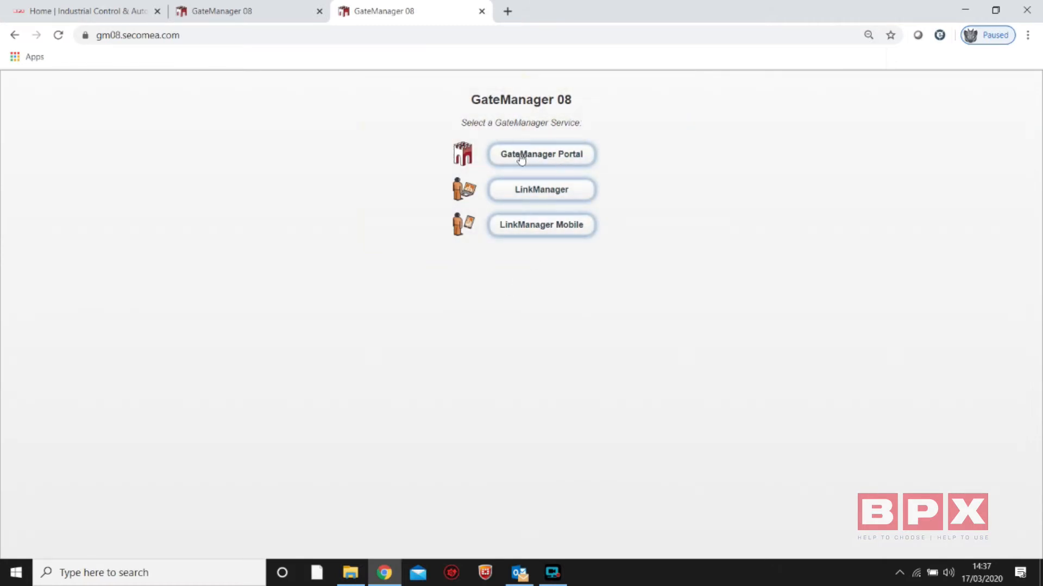
click(482, 11)
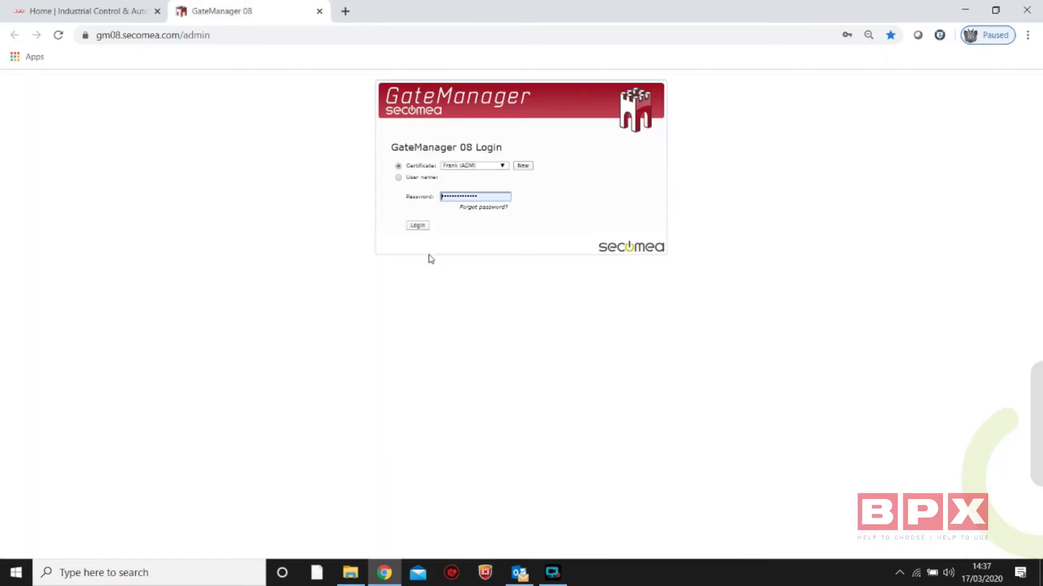
Log in to GateManager 08 with the selected administrator certificate and the pre-filled password
click(416, 225)
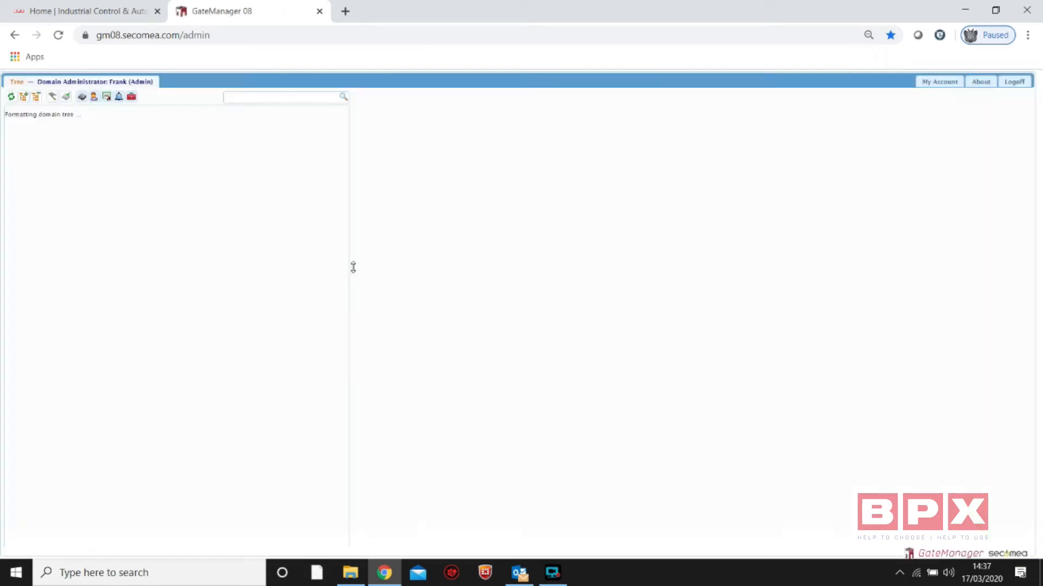
click(681, 276)
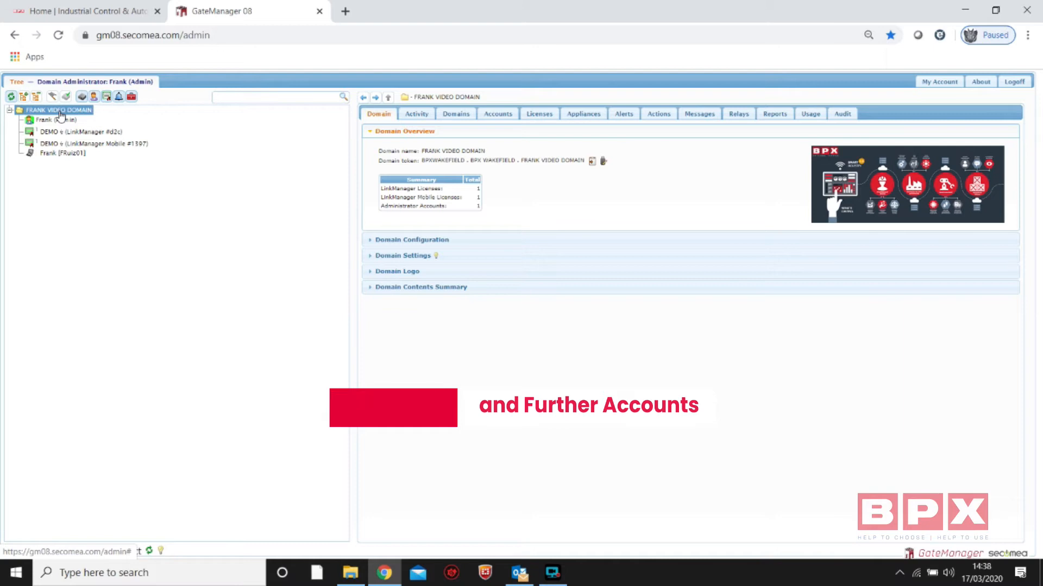
View the details of the LinkManager Mobile and LinkManager licences in the domain tree
click(98, 133)
click(89, 145)
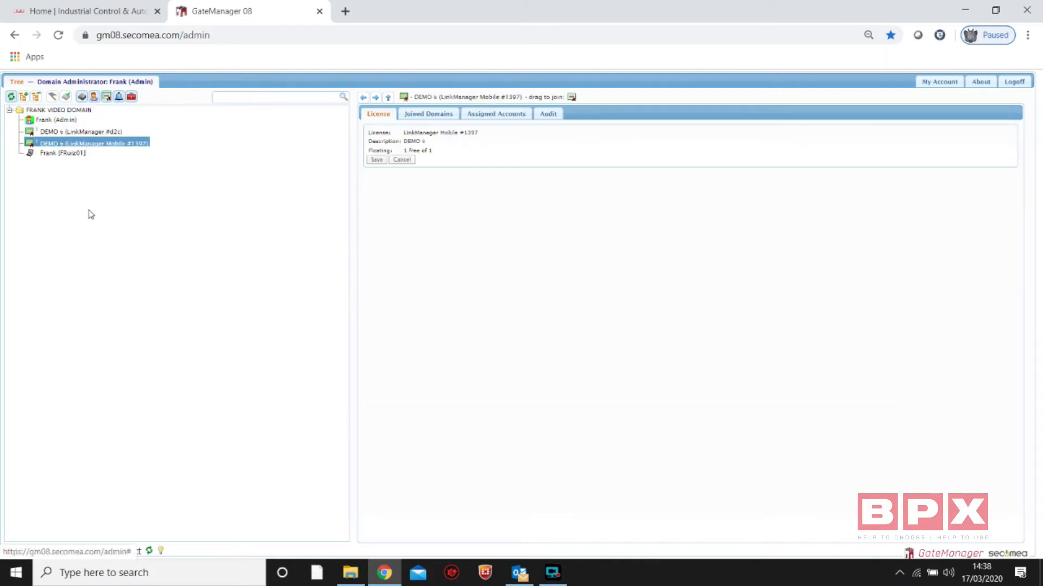
click(72, 135)
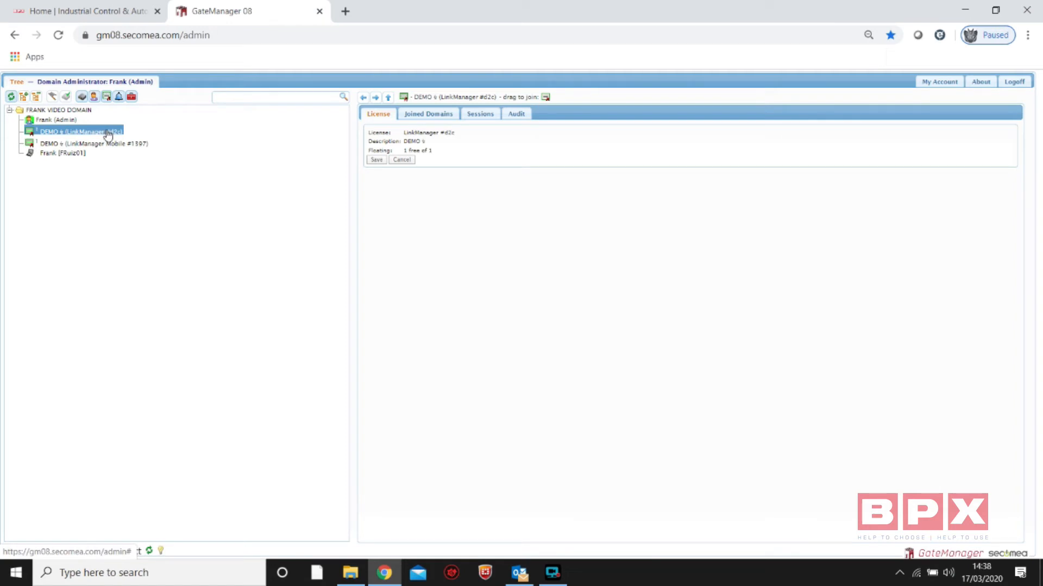
Create a new account in the top-level domain and enter the account name
click(55, 111)
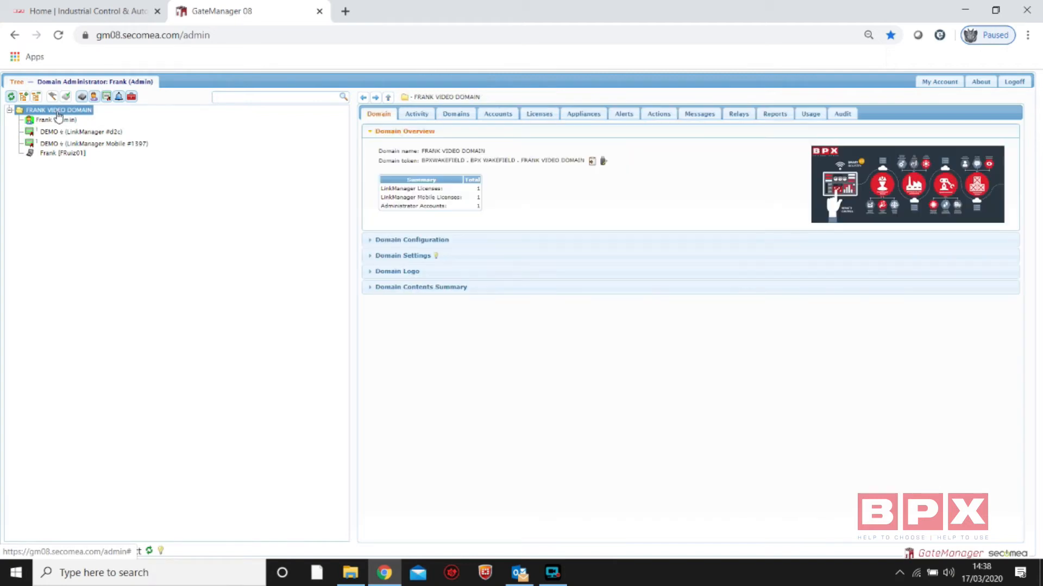
right_click(58, 114)
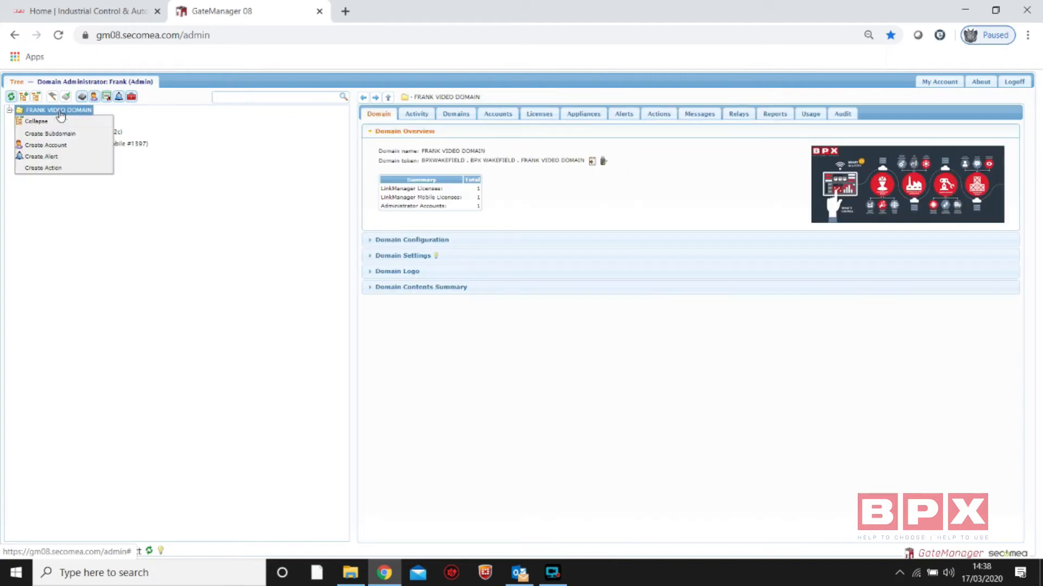
click(67, 151)
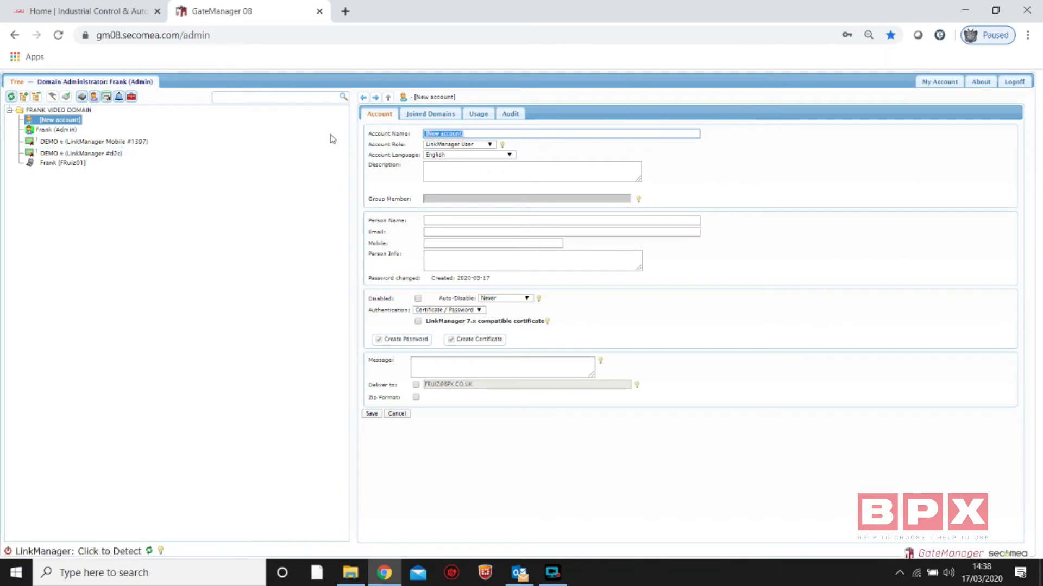
text(Frank)
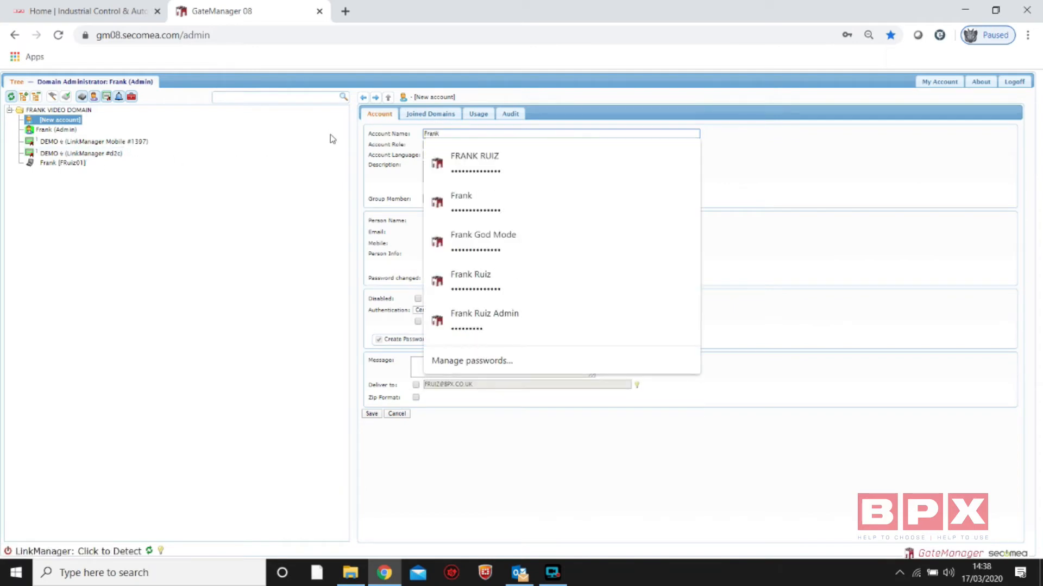
click(272, 145)
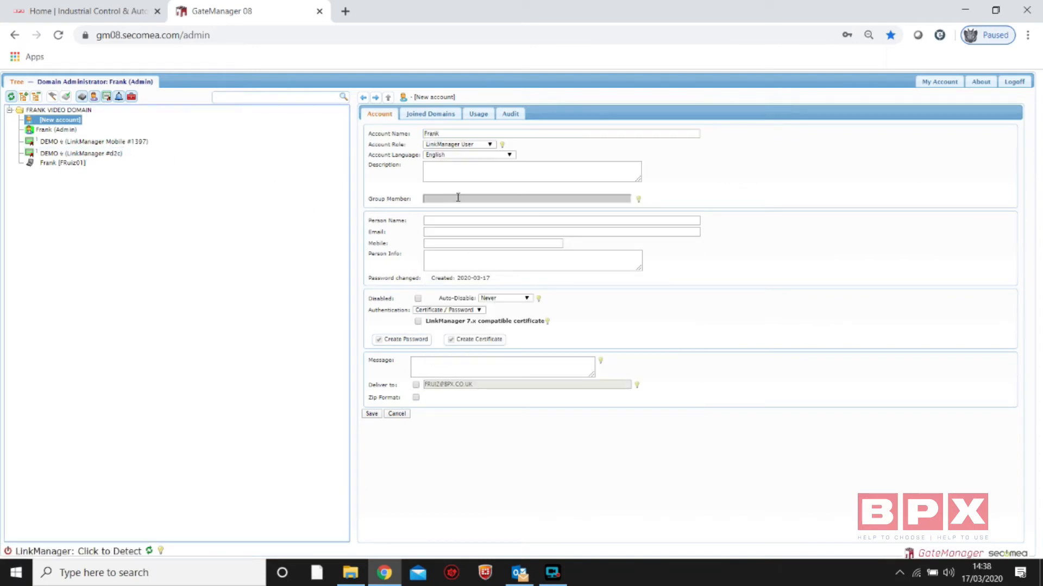
Set the new account's person name to Engineer and fill in the contact's email and mobile number
click(436, 219)
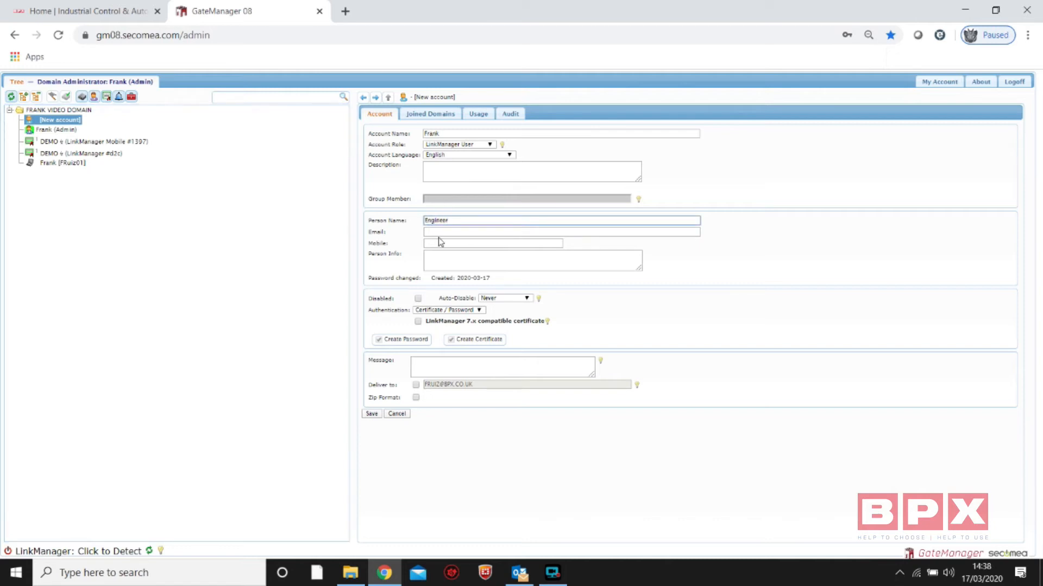
click(438, 232)
click(440, 265)
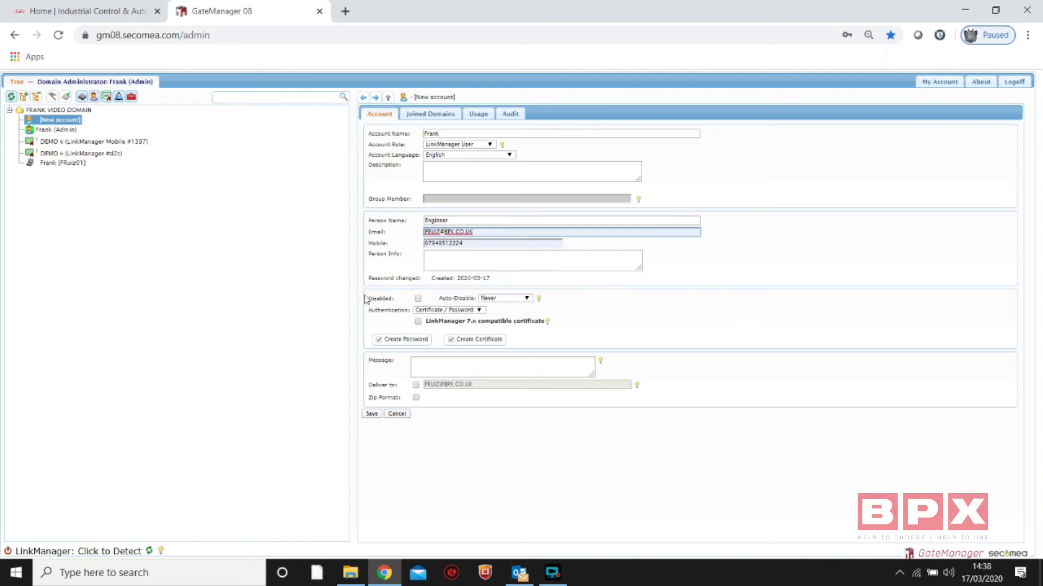
Compare the new account's authentication options by switching to Username / Password and back to Certificate / Password
click(430, 312)
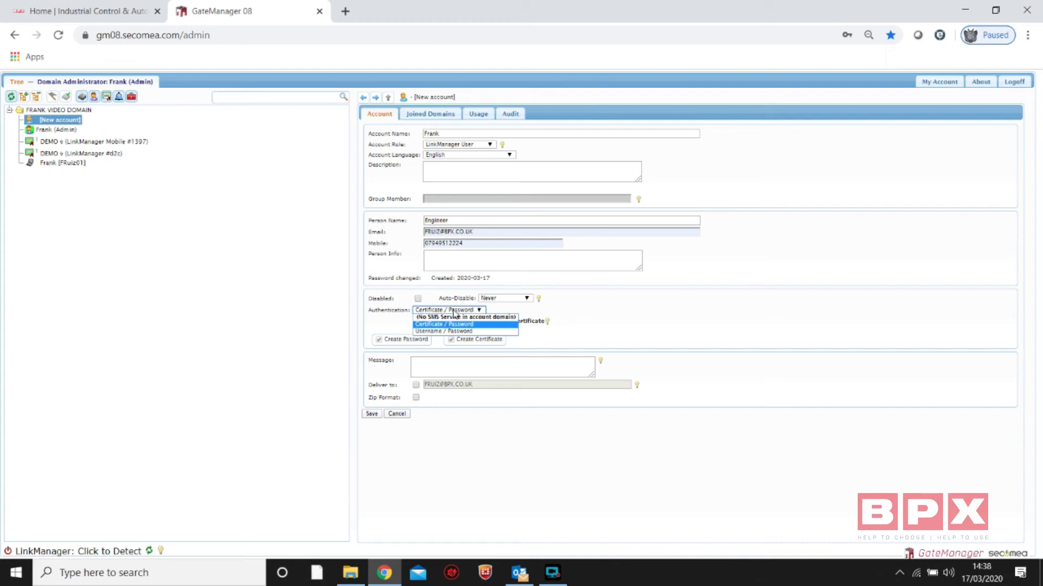
click(326, 311)
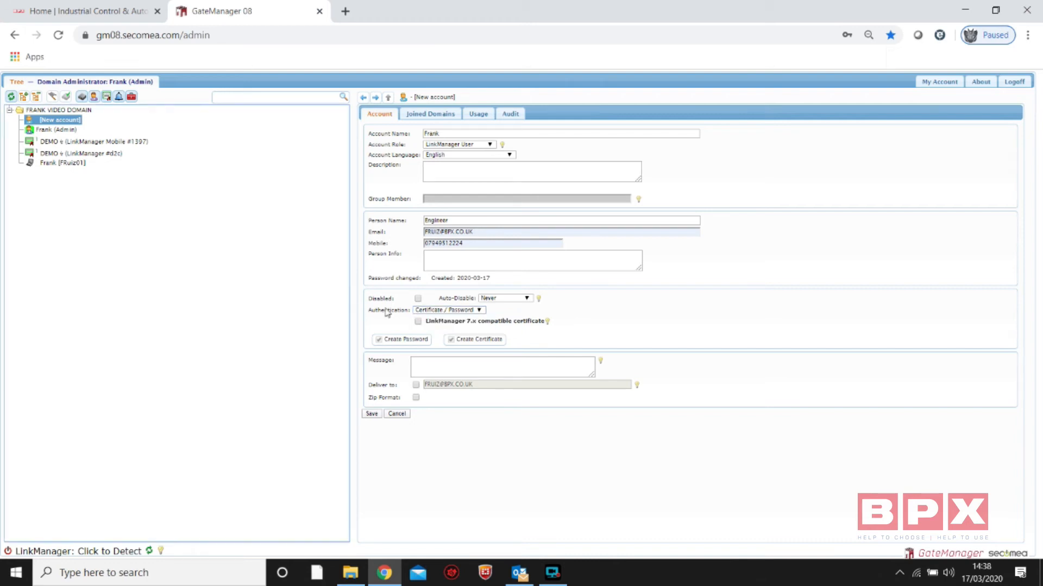
click(445, 313)
click(286, 310)
click(452, 312)
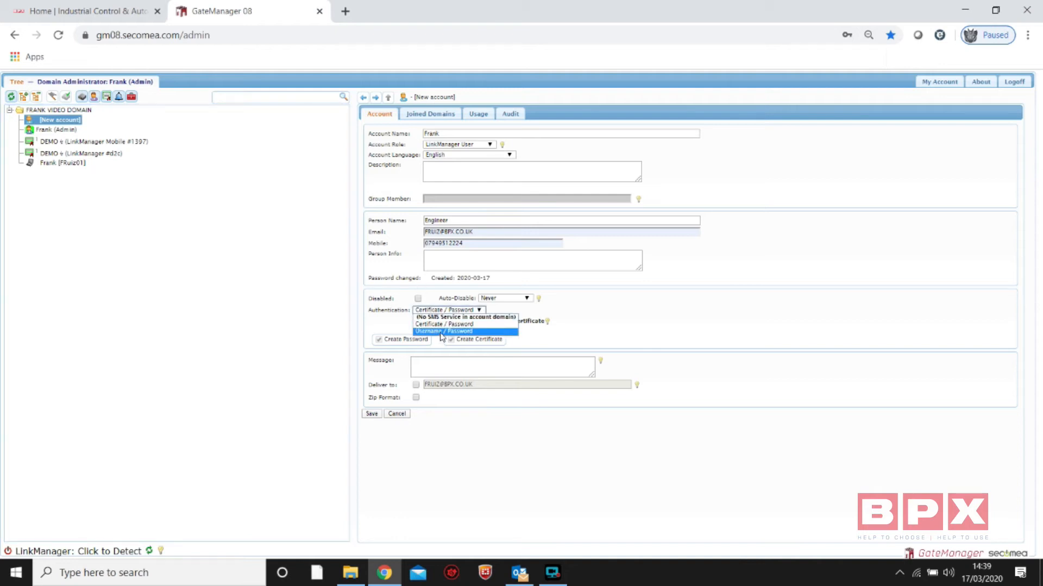
click(442, 332)
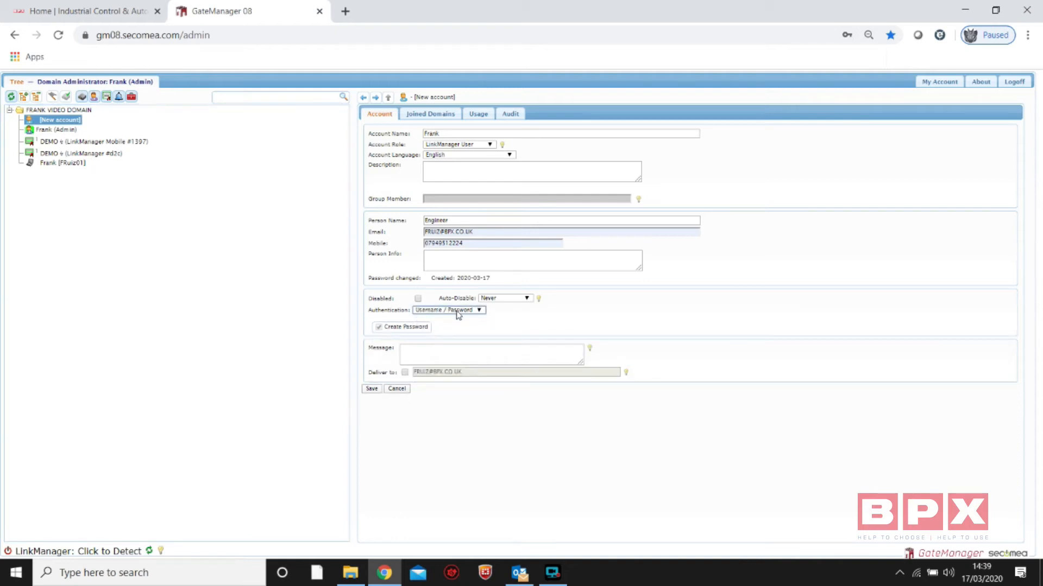
click(458, 313)
click(430, 324)
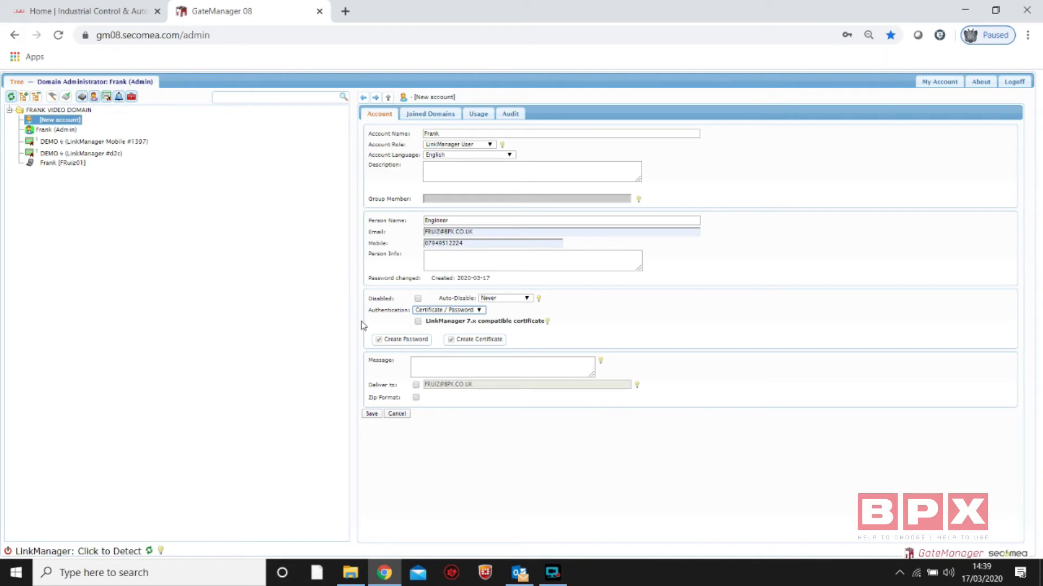
Set the authentication to Username / Password and save the account, sending the password to its email address
click(448, 310)
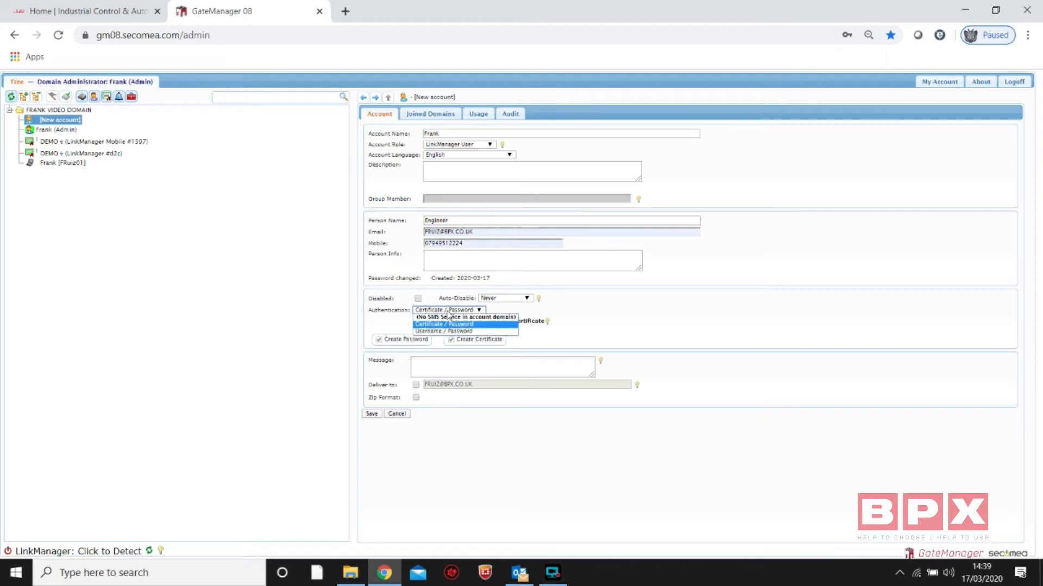
click(446, 328)
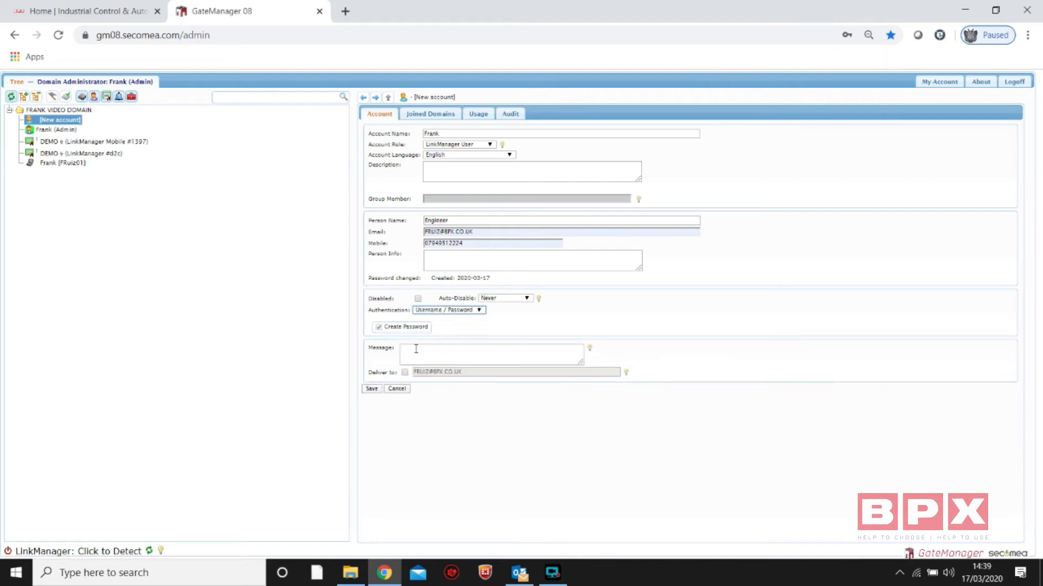
click(371, 389)
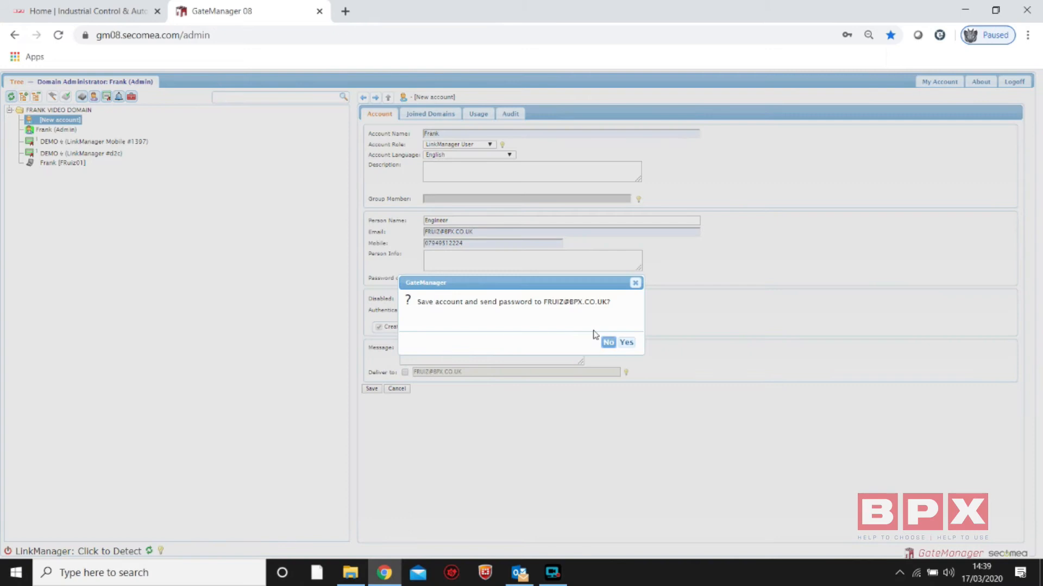
click(626, 342)
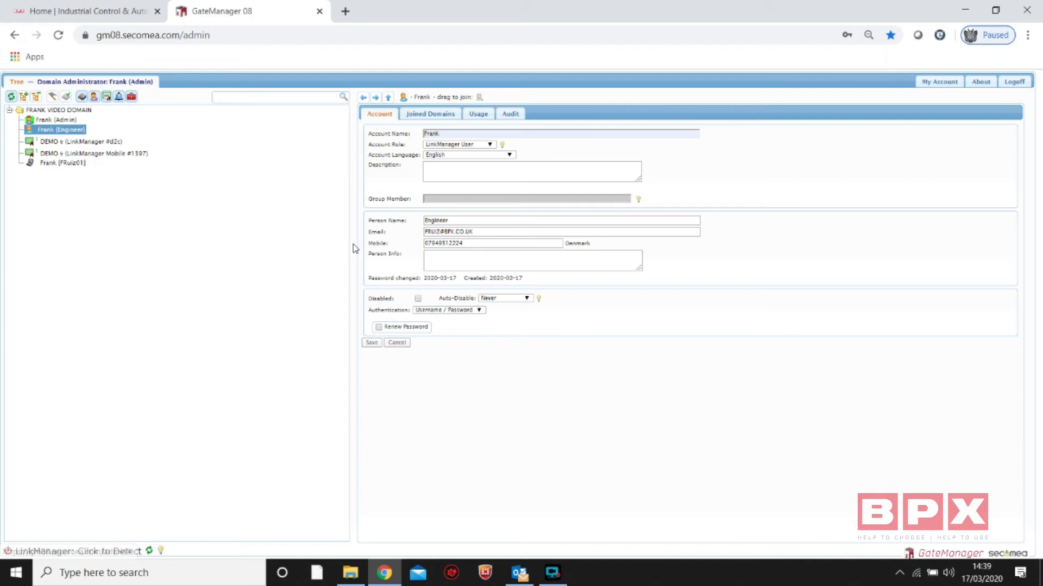
Review the domain administrator account's details and return to the Engineer account
click(54, 119)
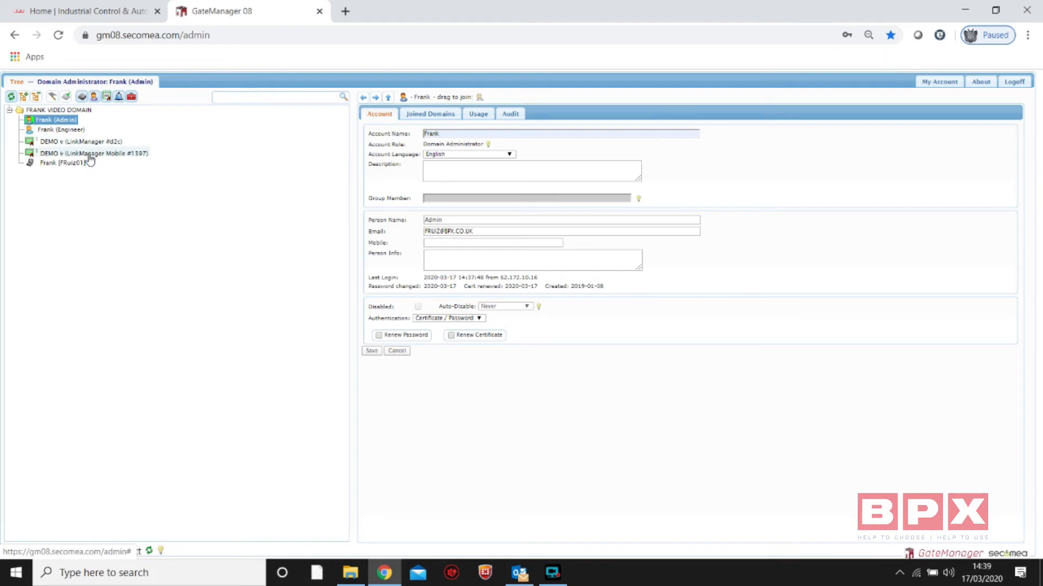
click(57, 130)
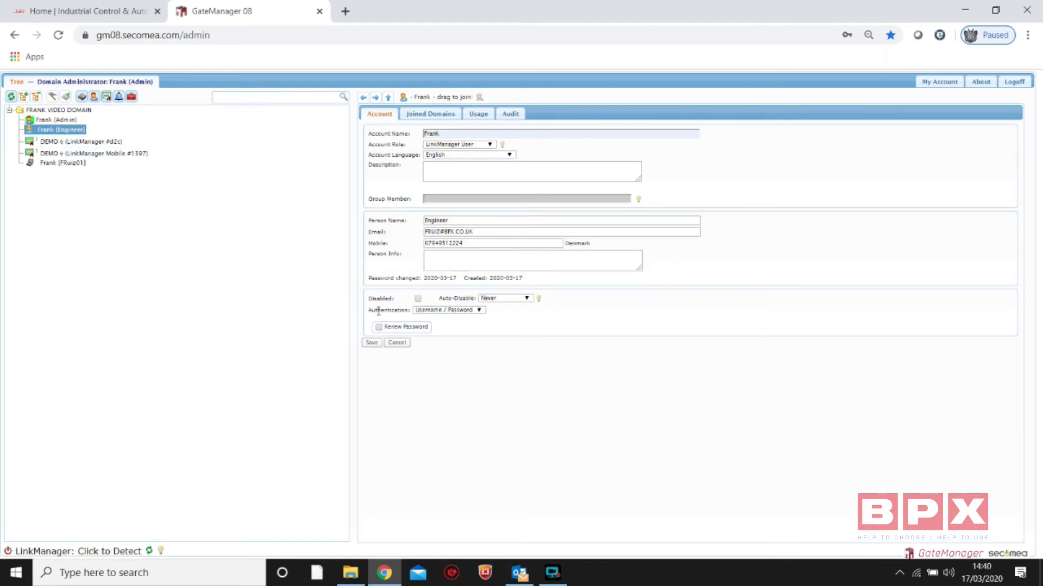
Try the Disabled option on the Engineer account, clear it again, and look through the Auto-Disable choices
click(418, 299)
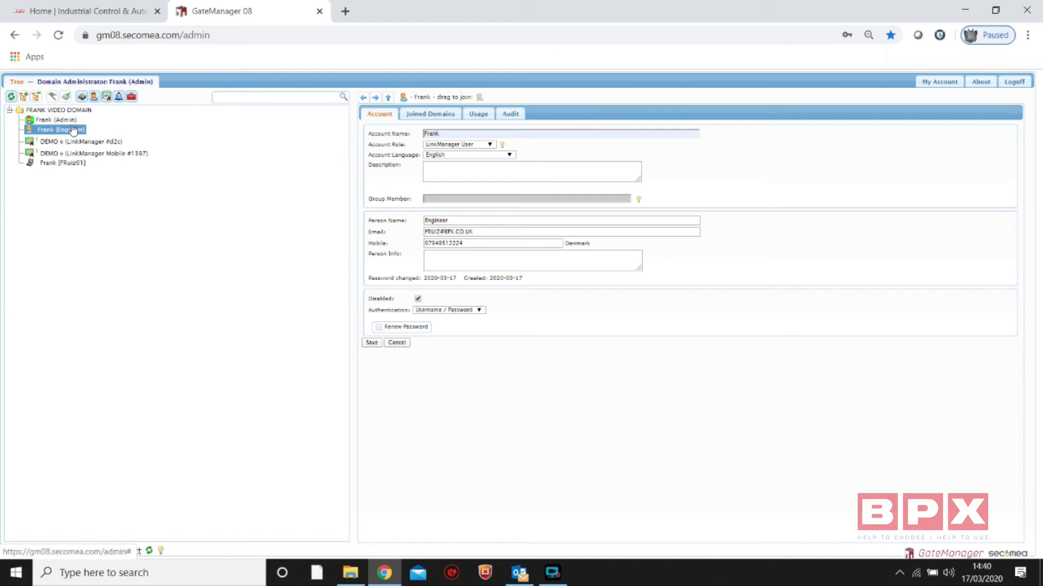
click(418, 299)
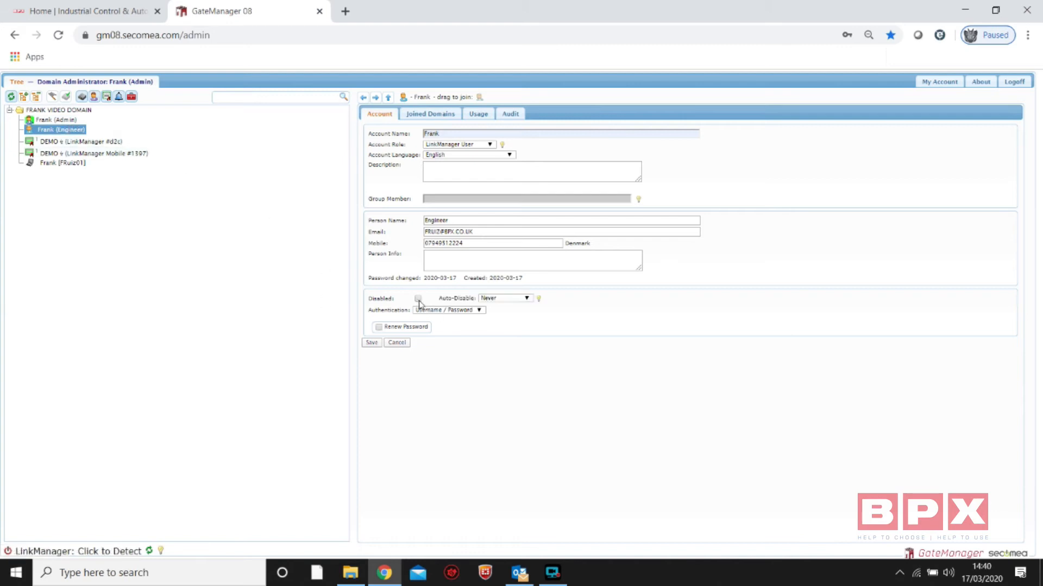
click(527, 299)
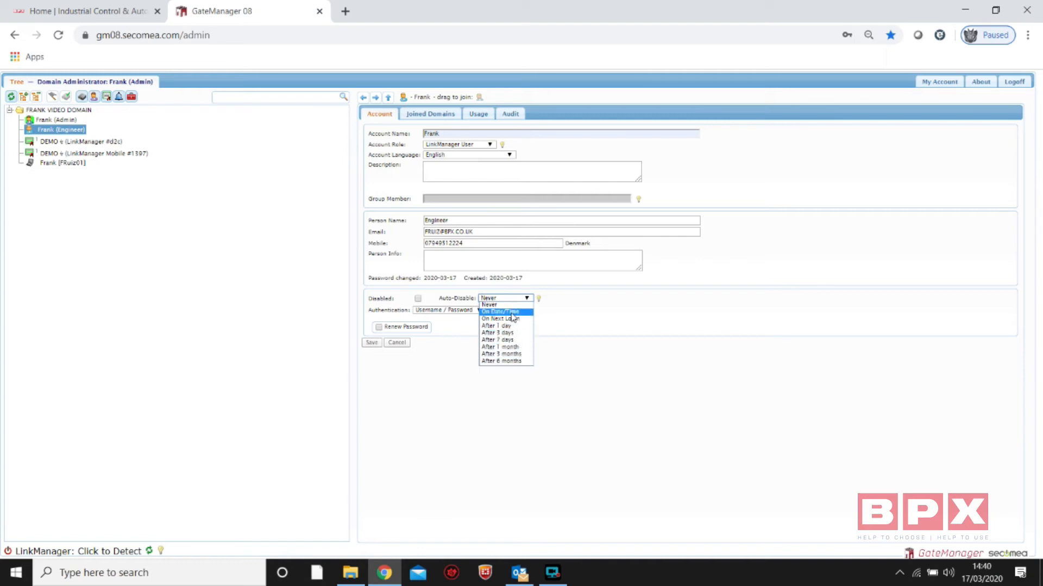
click(424, 389)
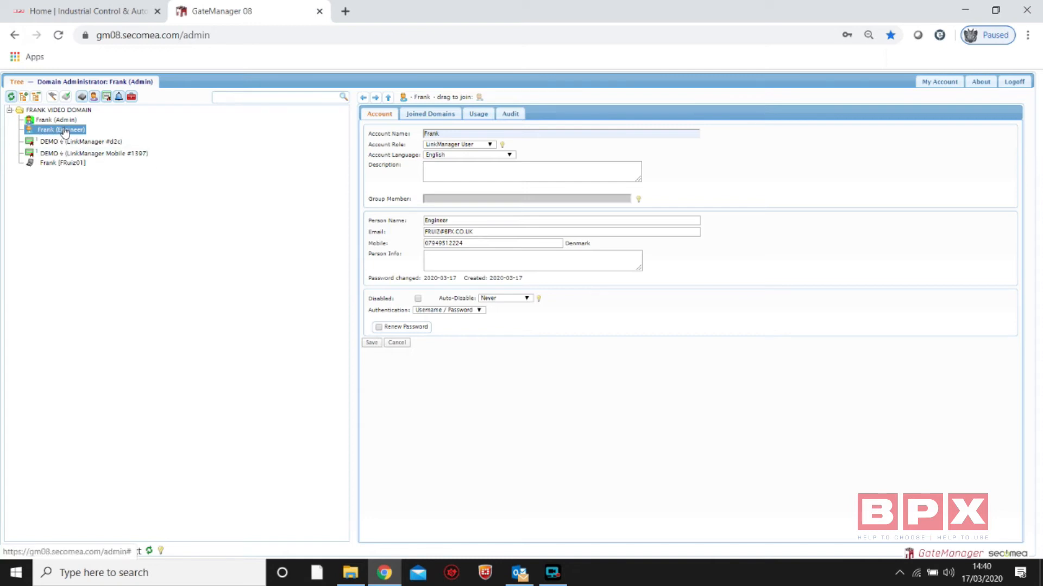
Create another account in the top-level domain, enter the account name and set its role to LinkManager Mobile
click(57, 110)
right_click(57, 111)
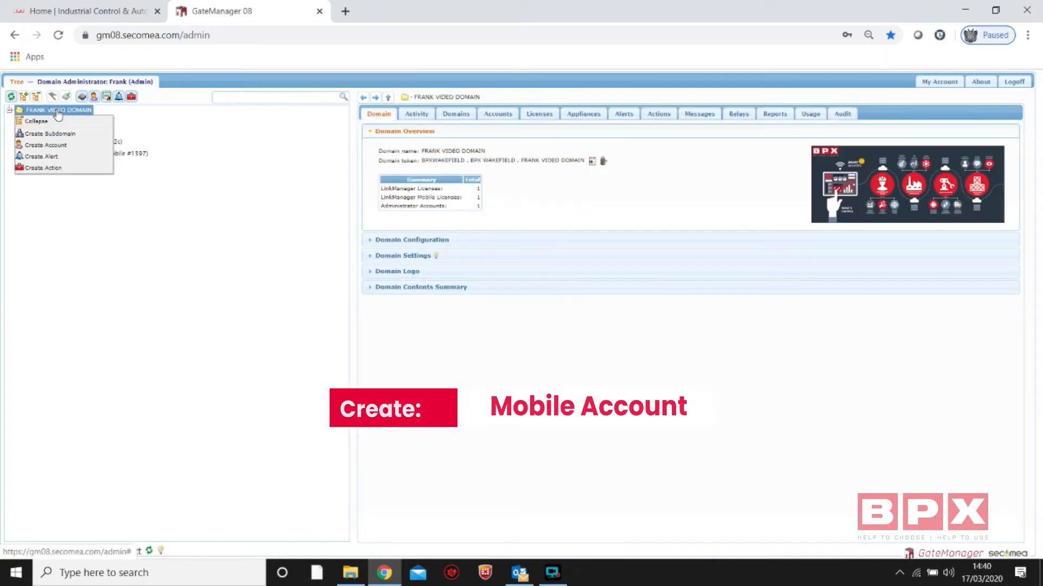
click(57, 146)
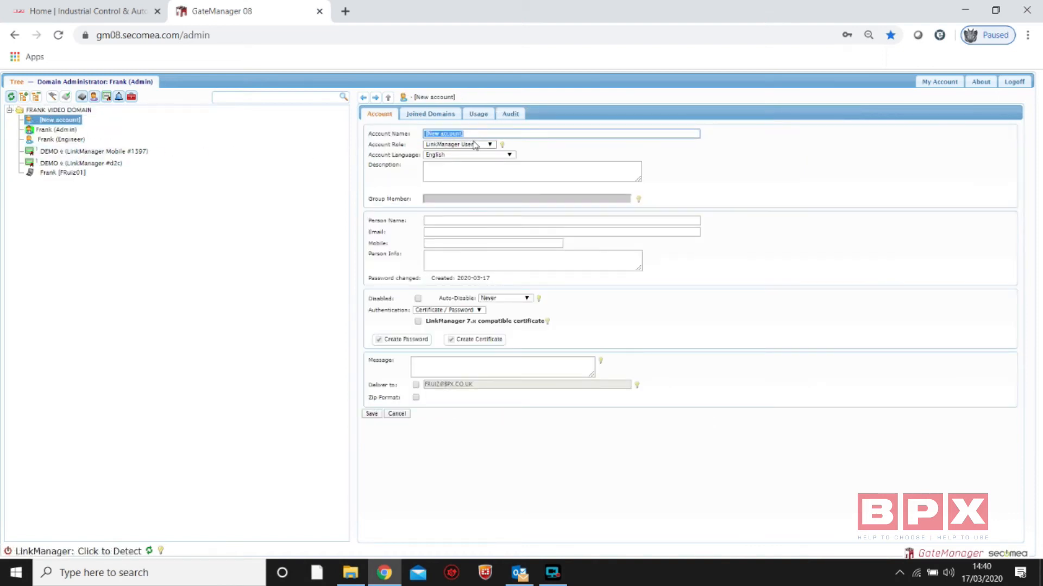
text(Frank)
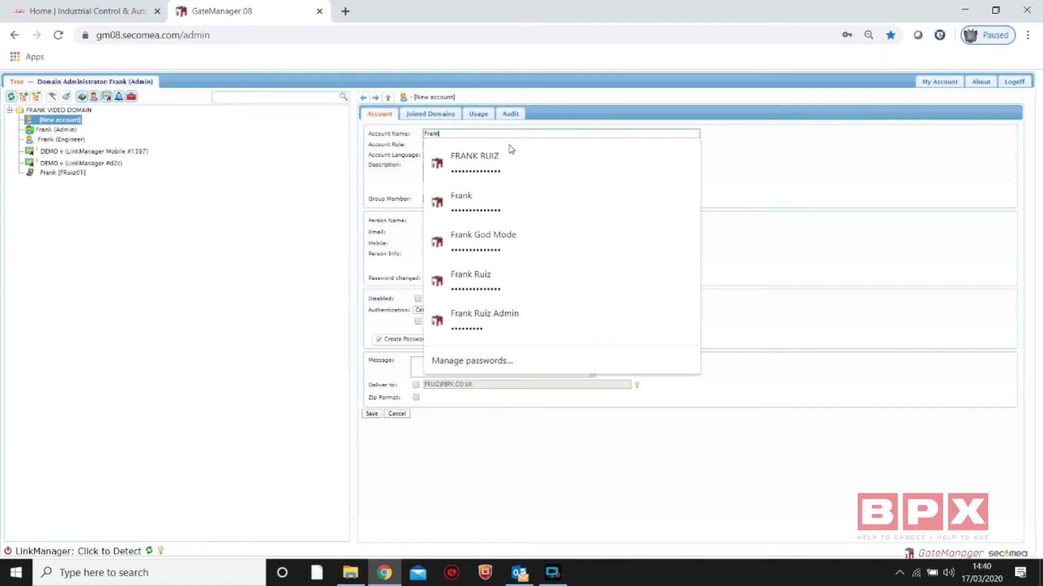
click(236, 157)
click(462, 144)
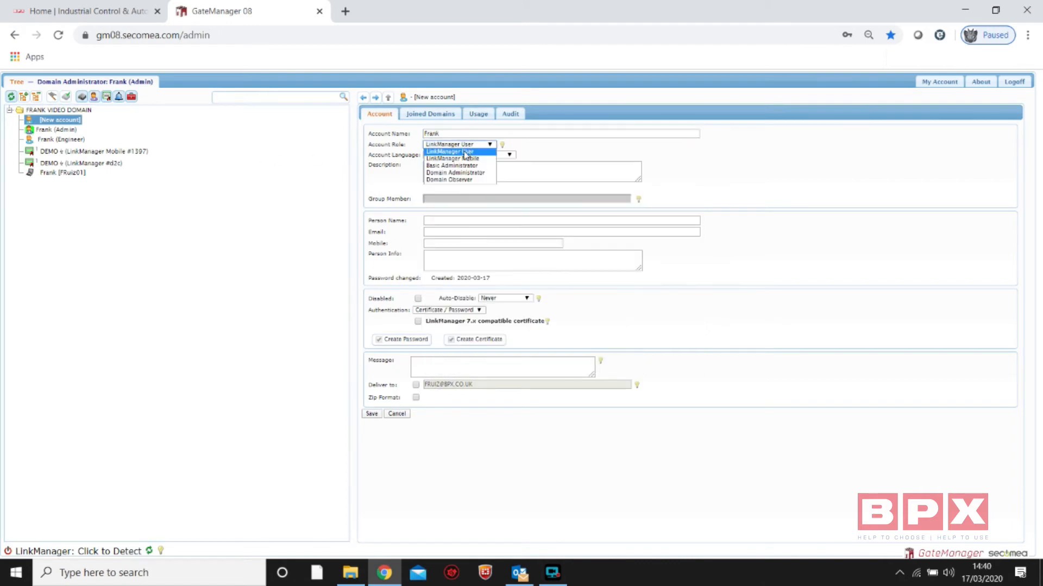
click(475, 160)
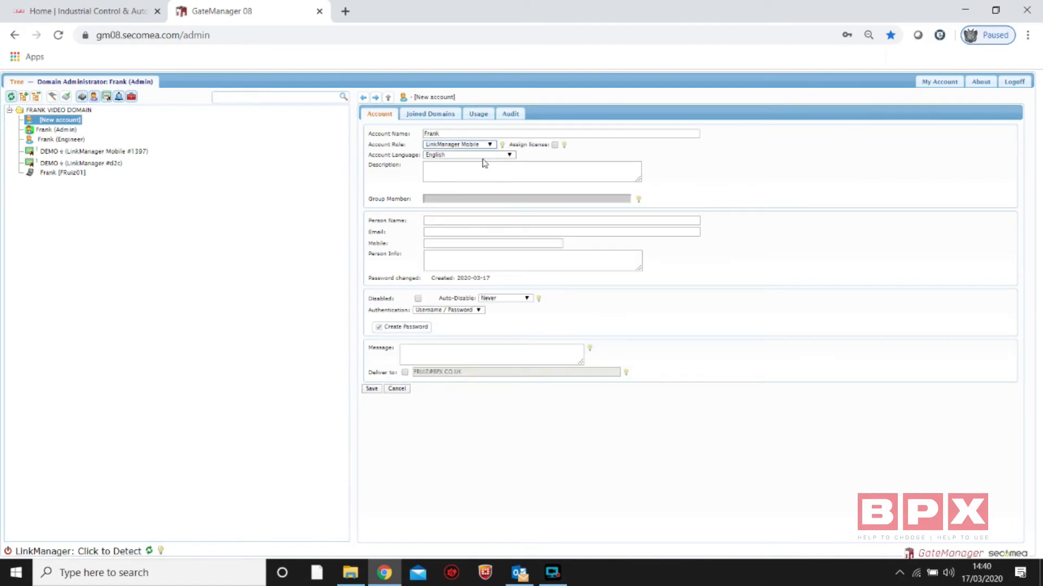
Assign a license, set the person name to Monitoring, fill in the email and mobile, and save the account, sending its password by email
click(555, 145)
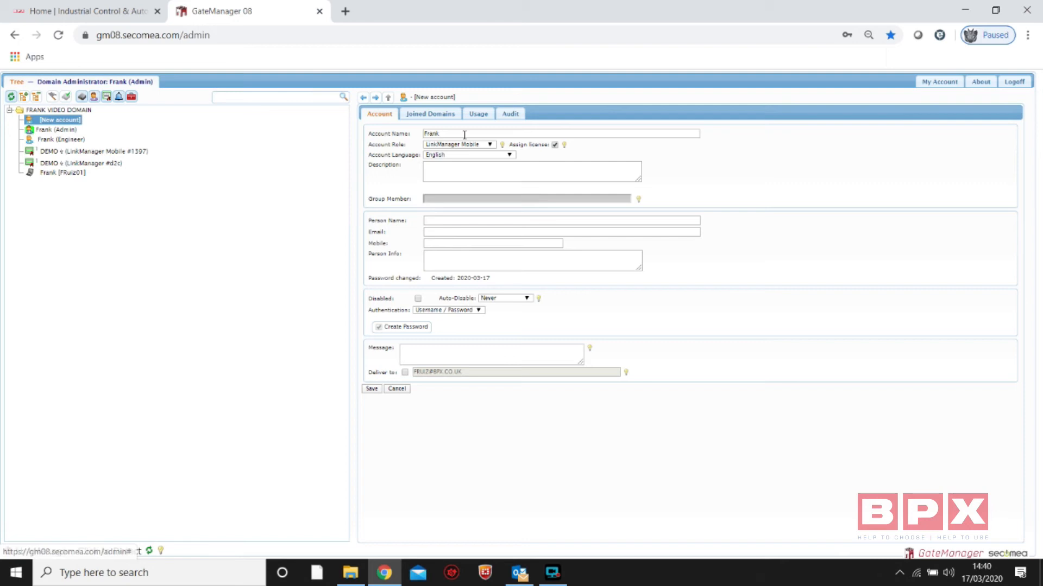
click(437, 222)
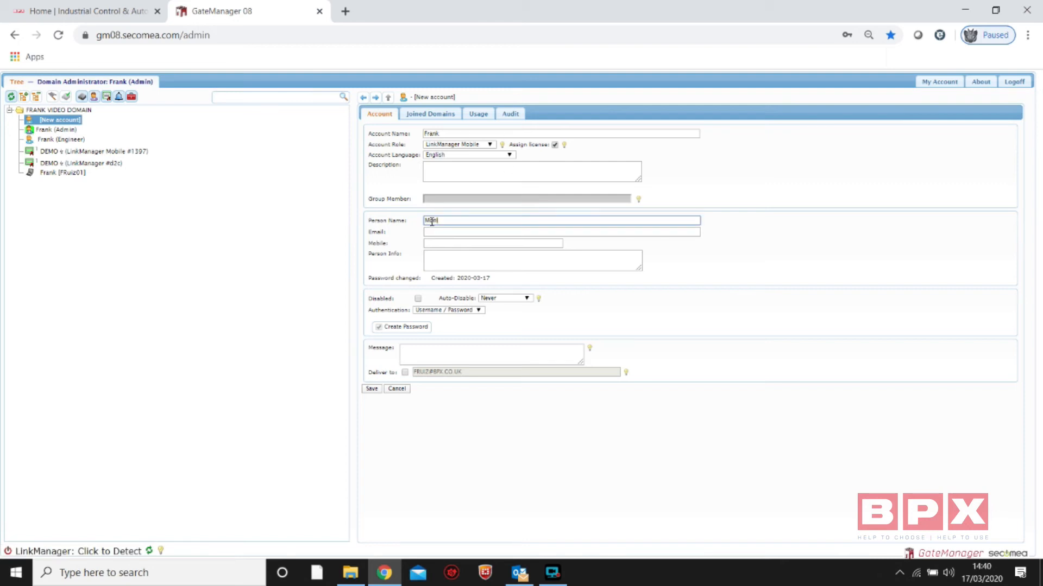
click(429, 233)
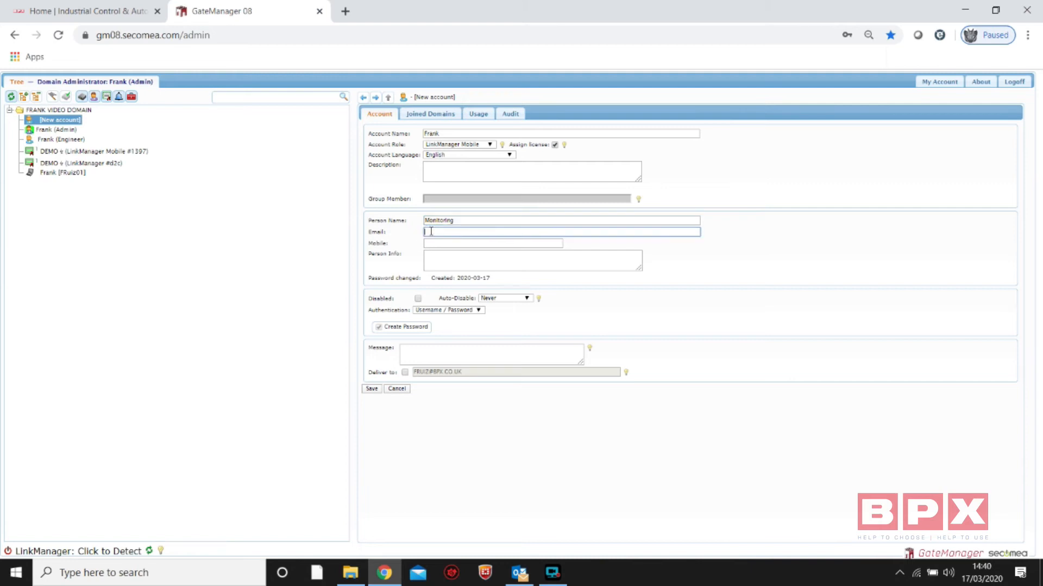
click(437, 254)
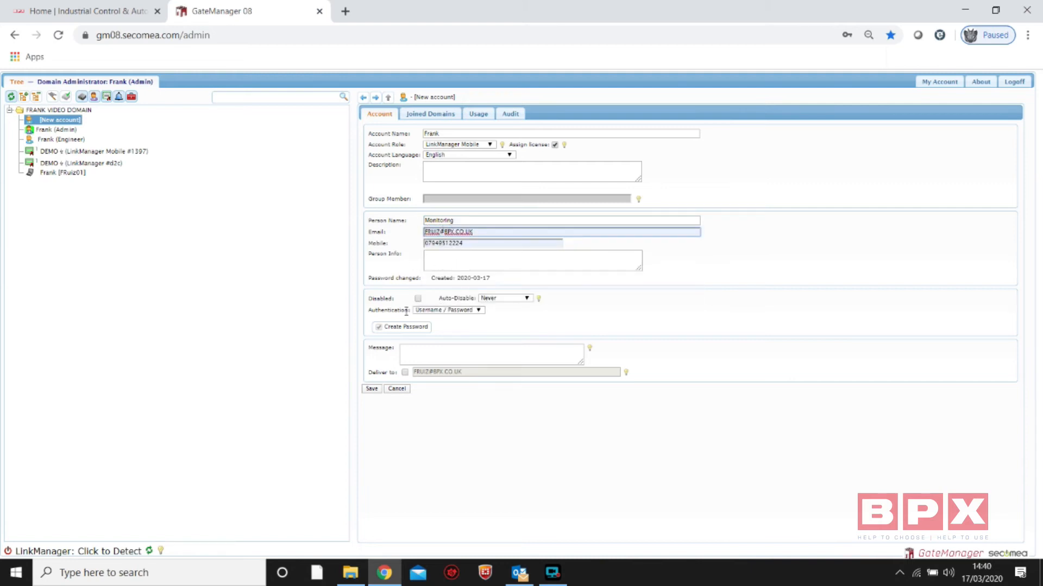
click(373, 390)
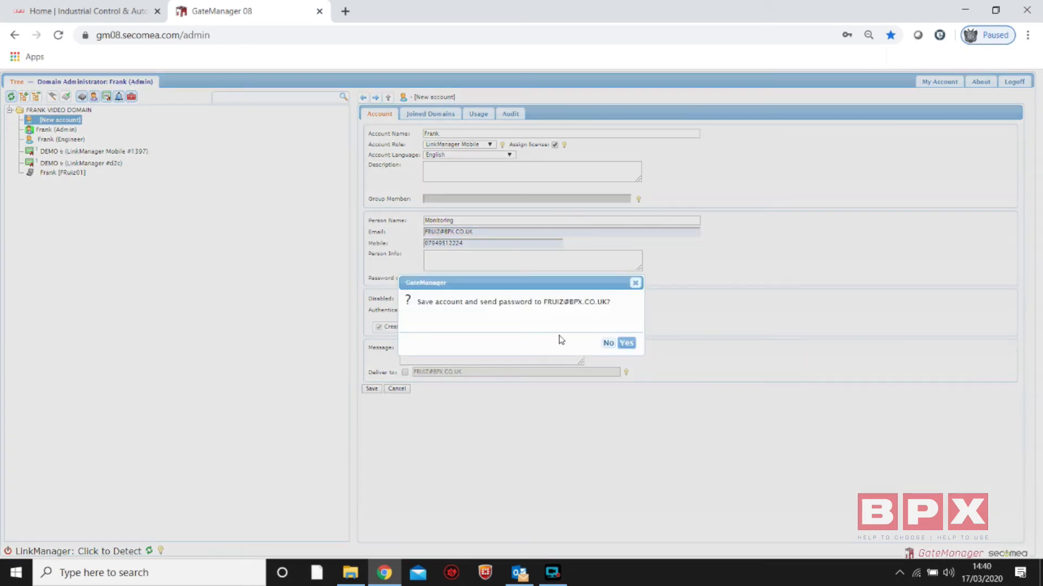
click(625, 343)
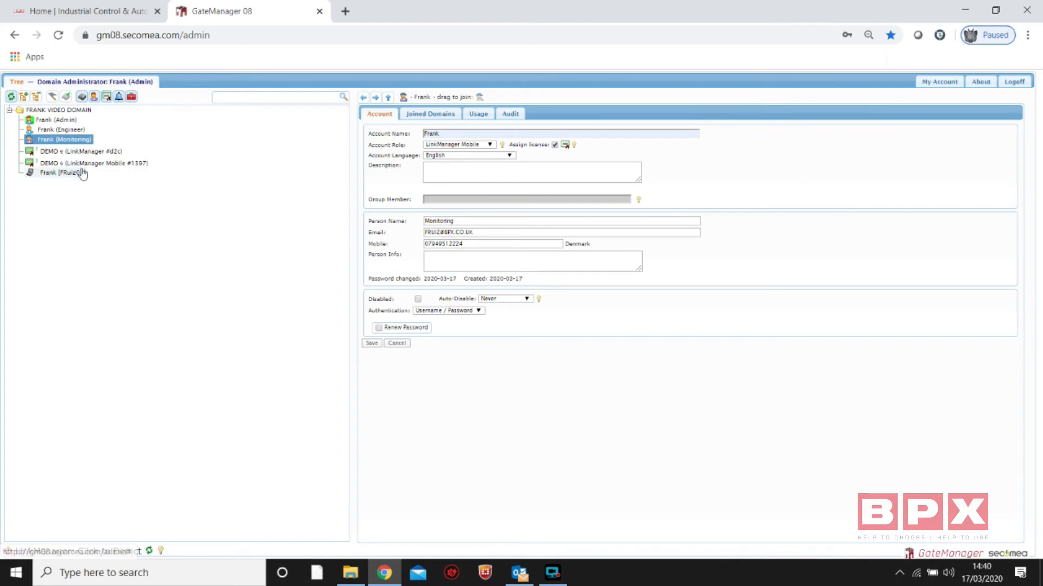
Examine the LinkManager and LinkManager Mobile licenses and compare them with the Engineer and Monitoring accounts
click(22, 112)
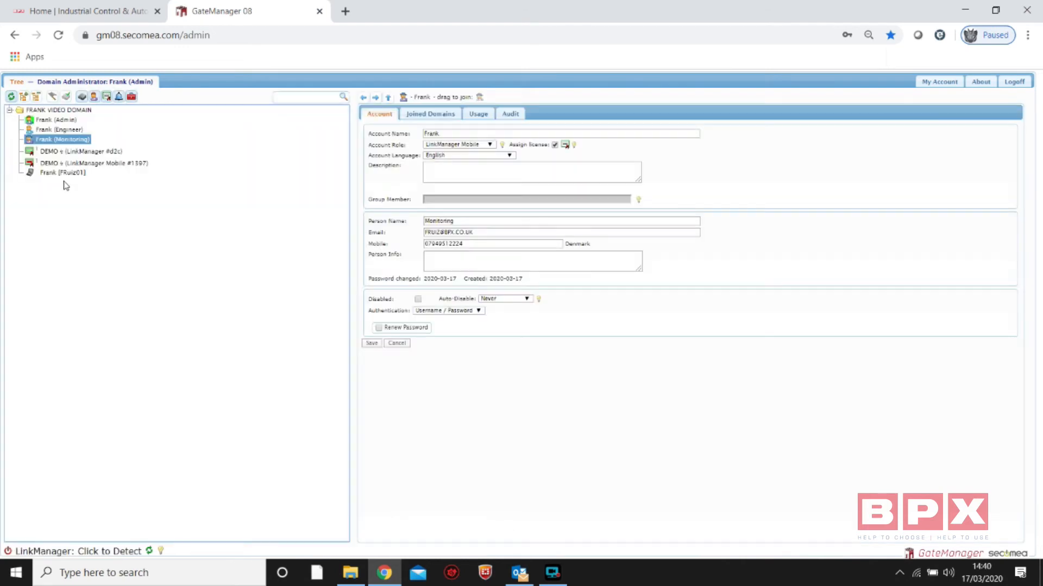
click(98, 165)
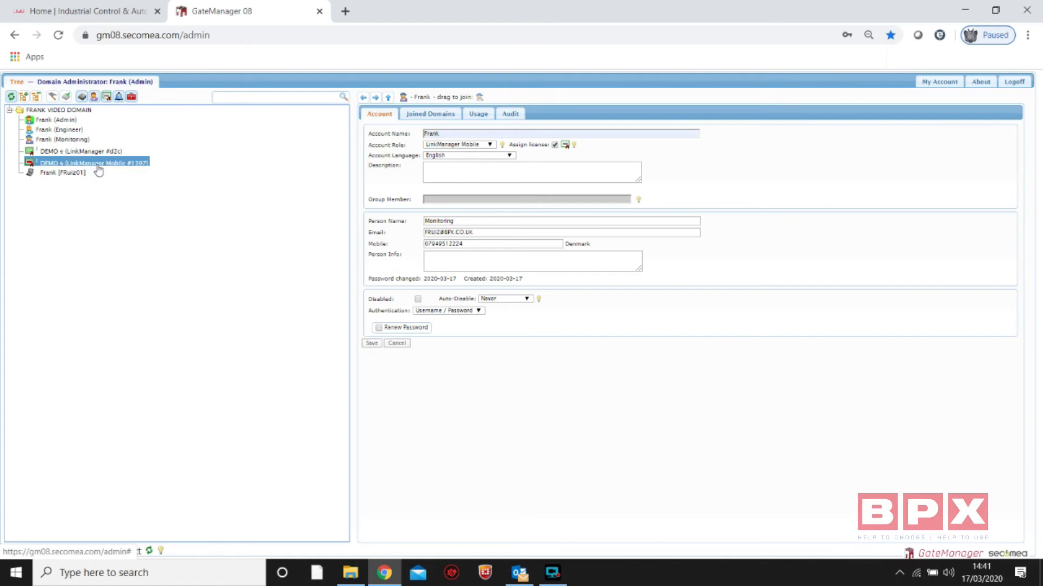
click(66, 140)
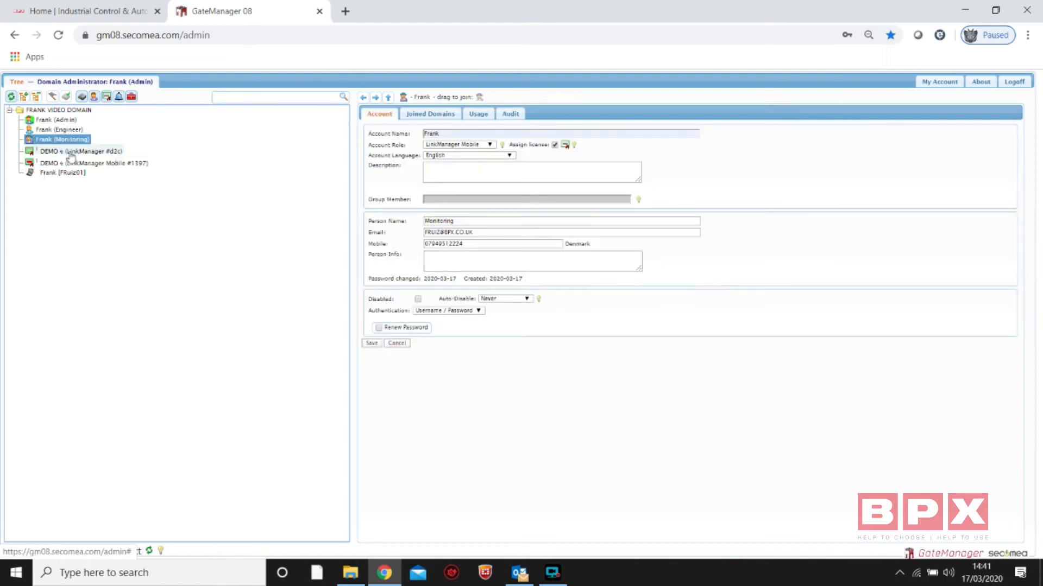
click(72, 153)
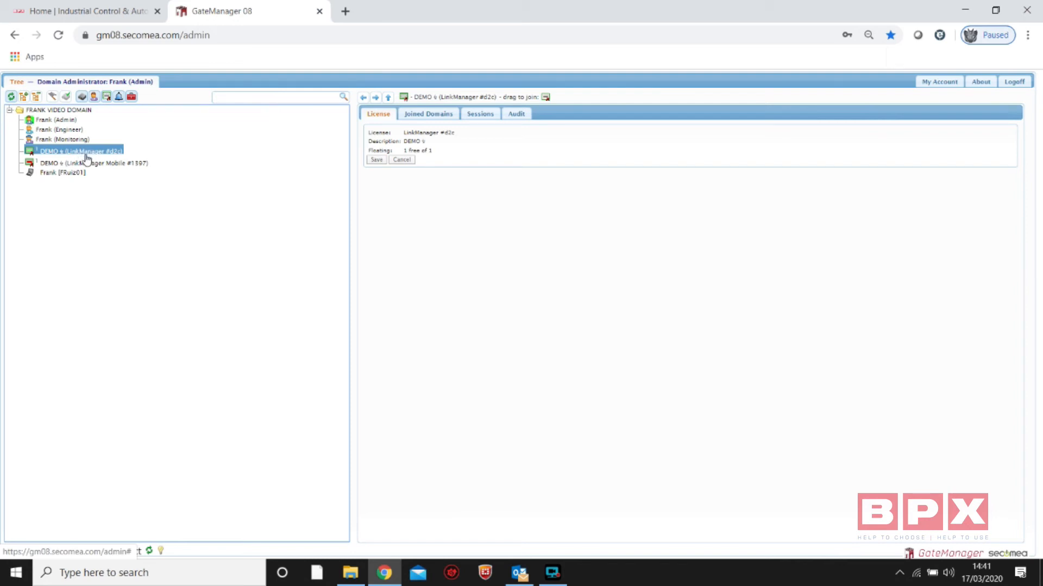
click(57, 121)
click(59, 130)
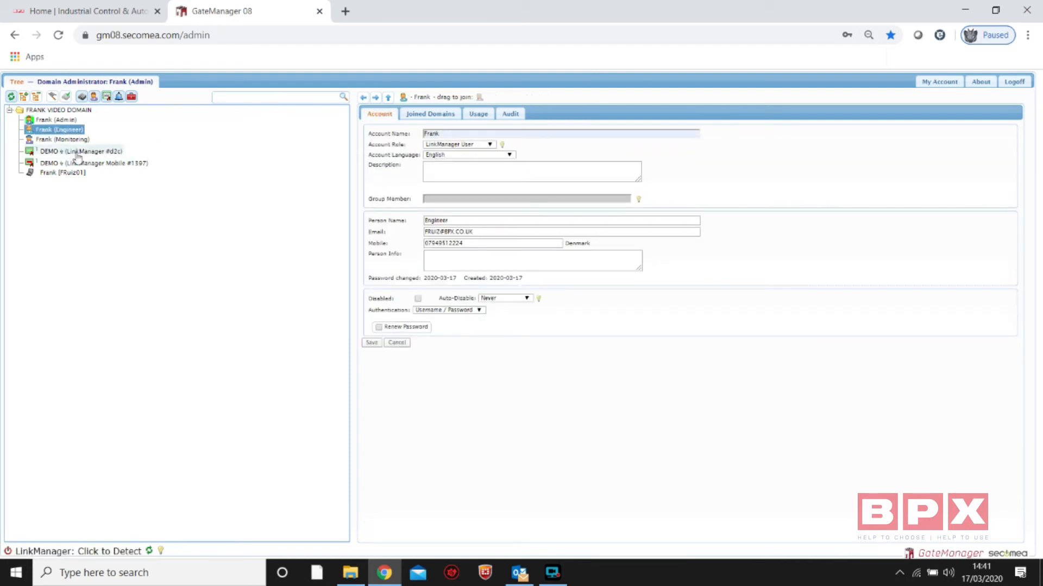
click(54, 154)
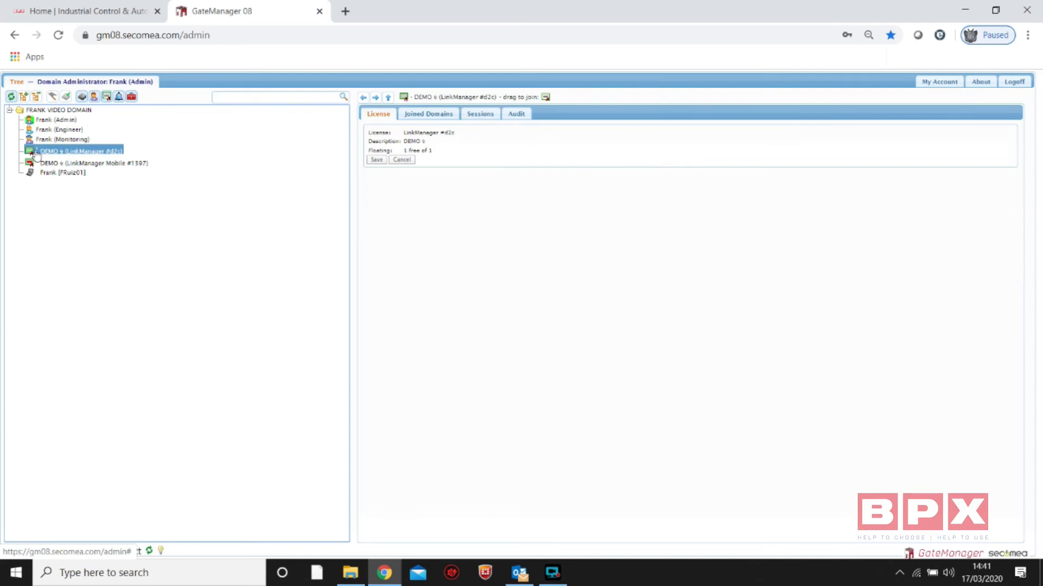
click(66, 140)
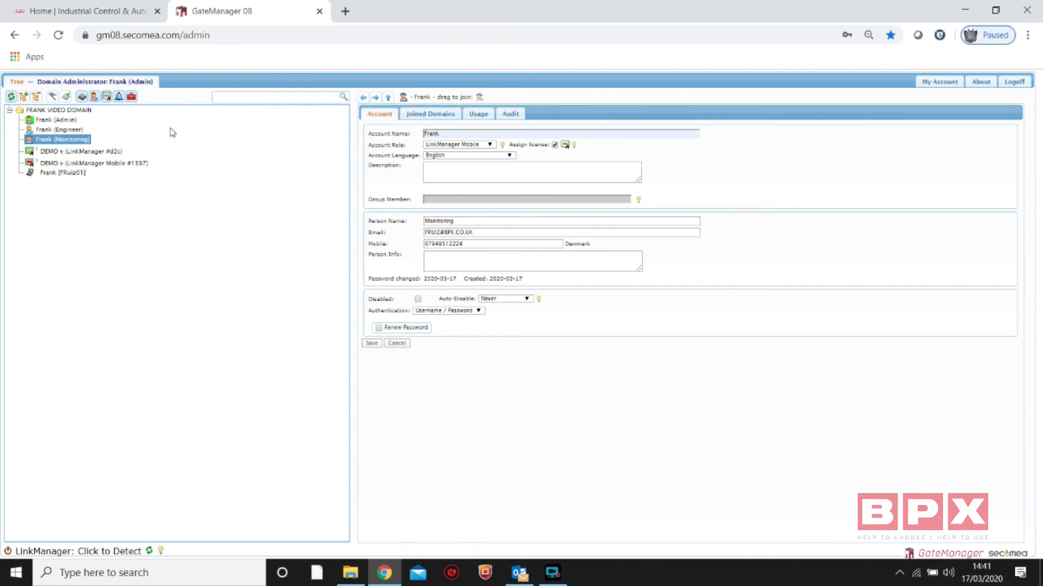
Create a subdomain named Video_test under the top-level domain and save it
click(56, 111)
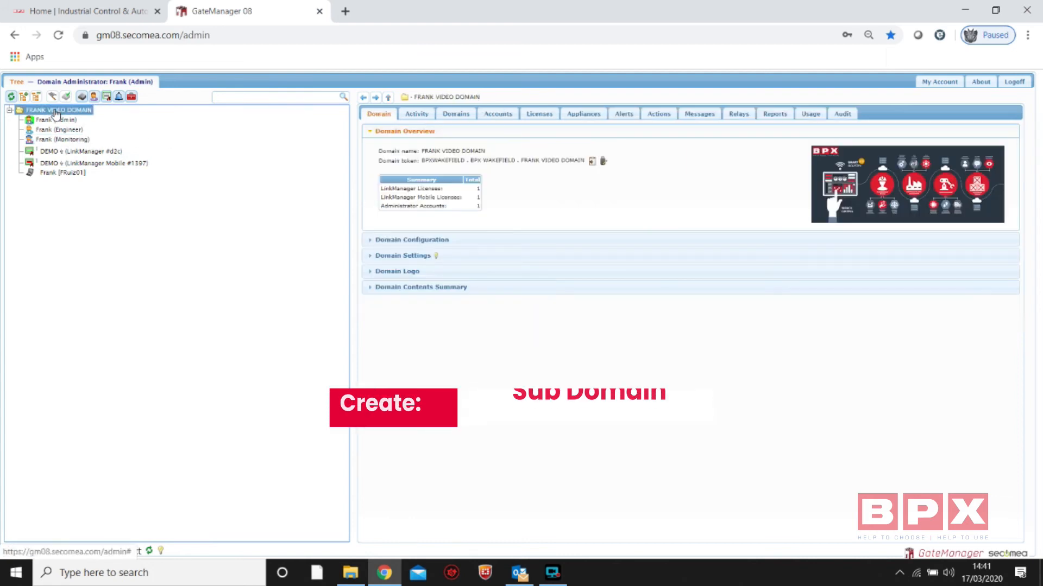
right_click(56, 112)
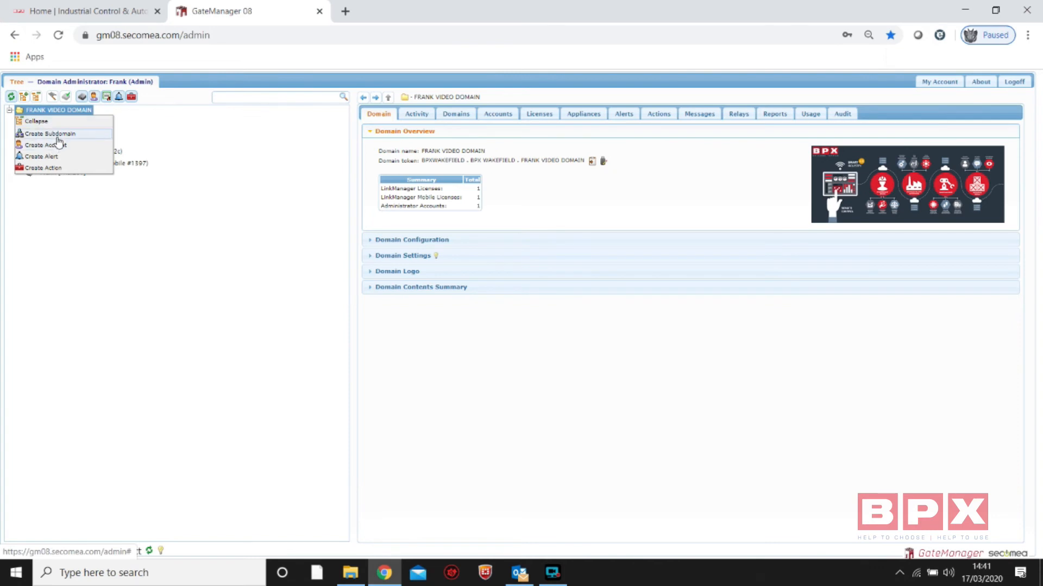
click(59, 135)
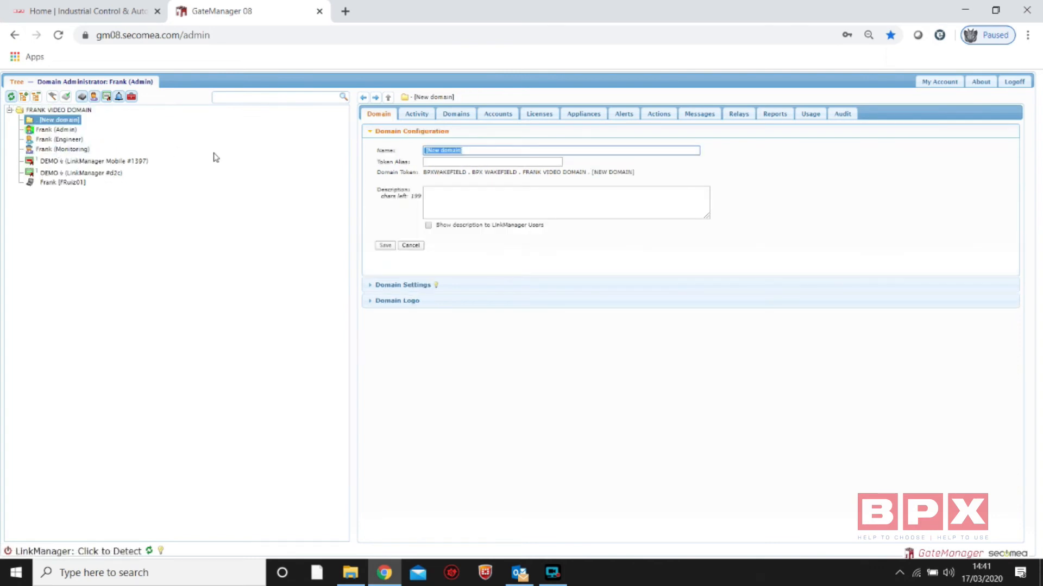
text(Te)
click(384, 247)
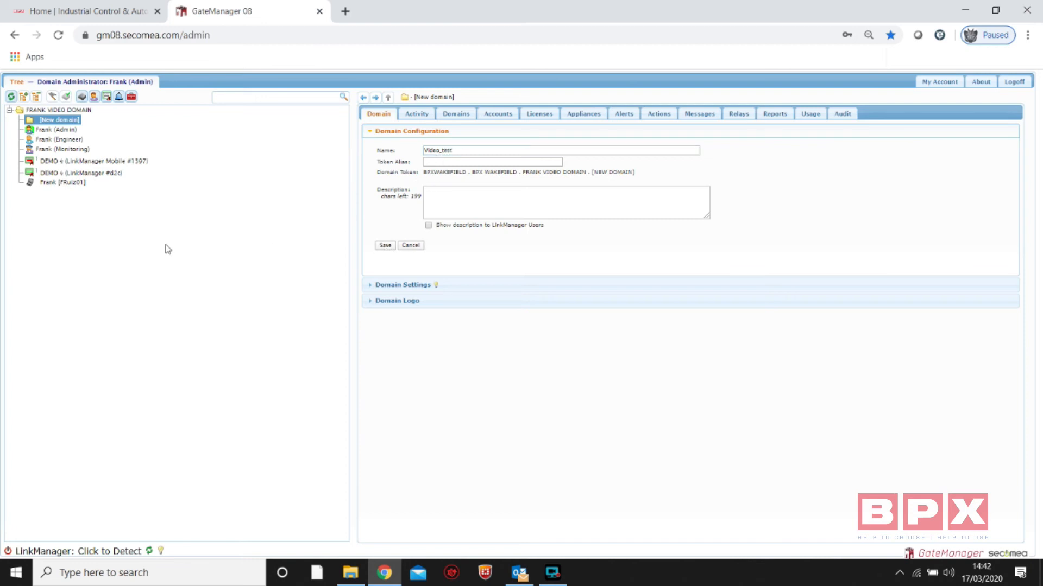
Move the Engineer account into the Video_test subdomain and confirm the move
click(46, 150)
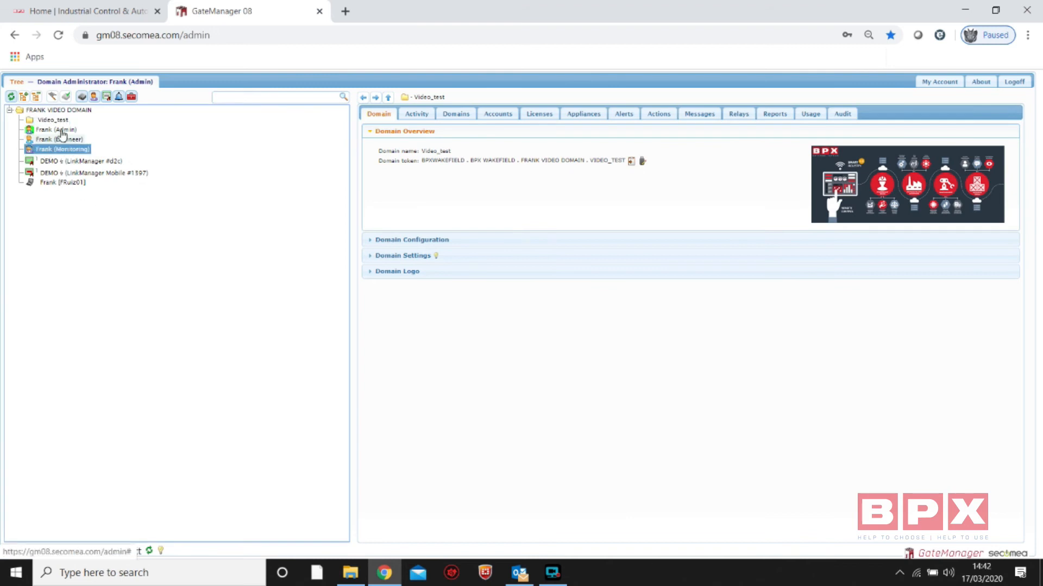
click(41, 122)
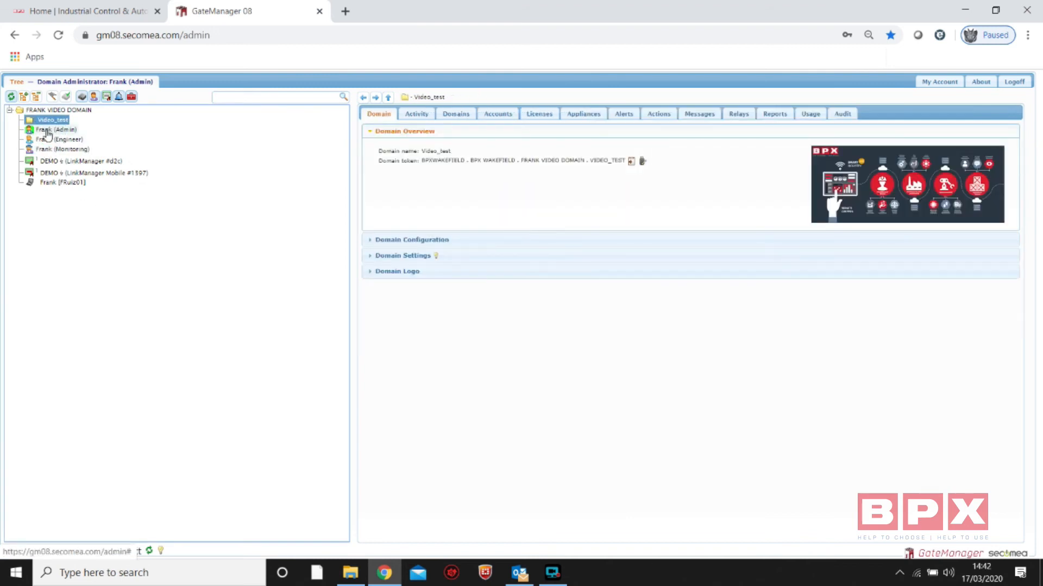
mouse_move(43, 139)
mouse_down()
mouse_move(68, 146)
mouse_move(56, 124)
mouse_up()
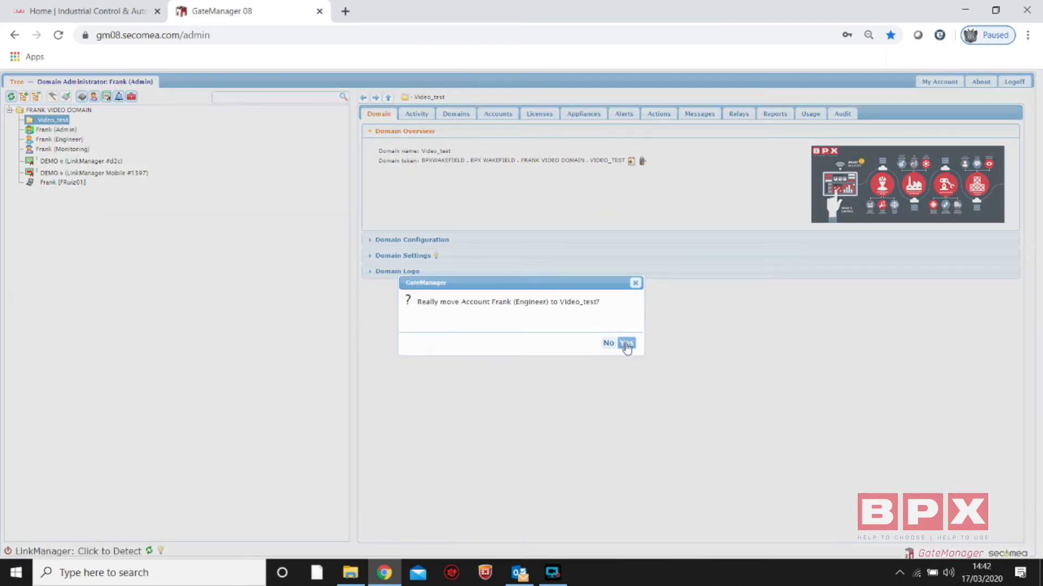
click(626, 344)
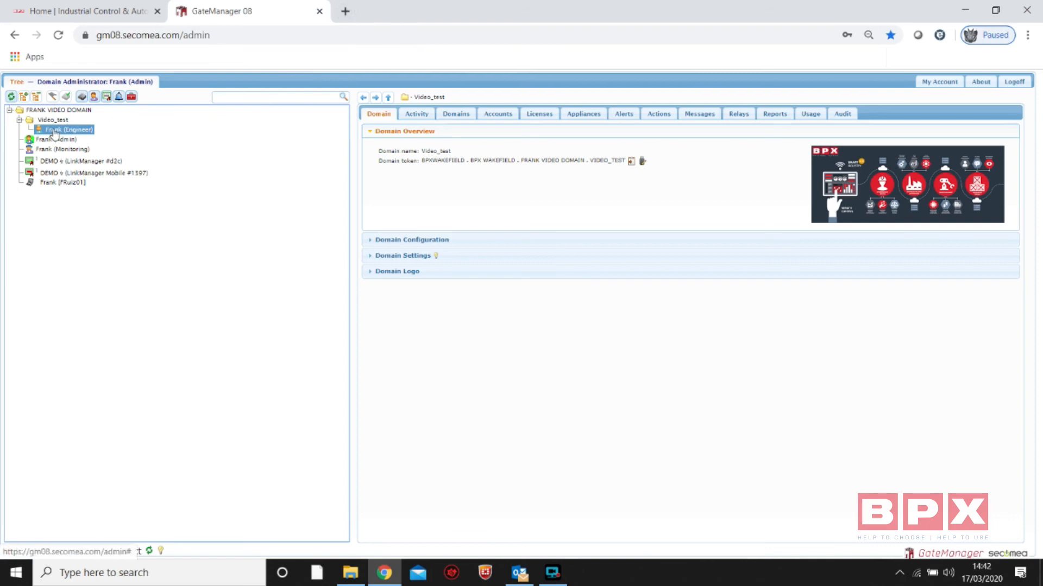
Switch to Outlook and open the GateManager email addressed to Engineer about the new LinkManager account
click(519, 573)
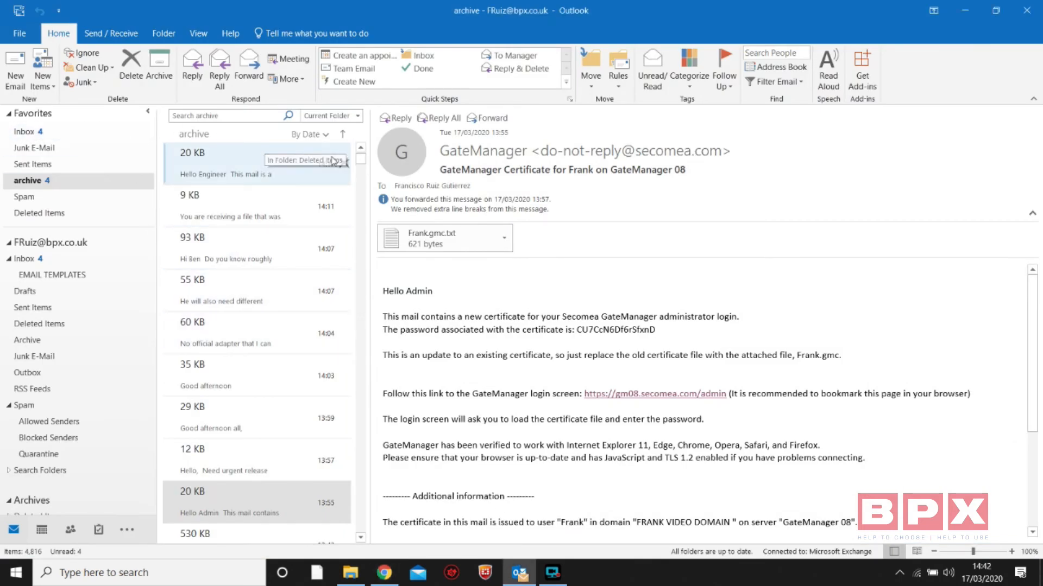
click(360, 148)
click(360, 148)
click(361, 148)
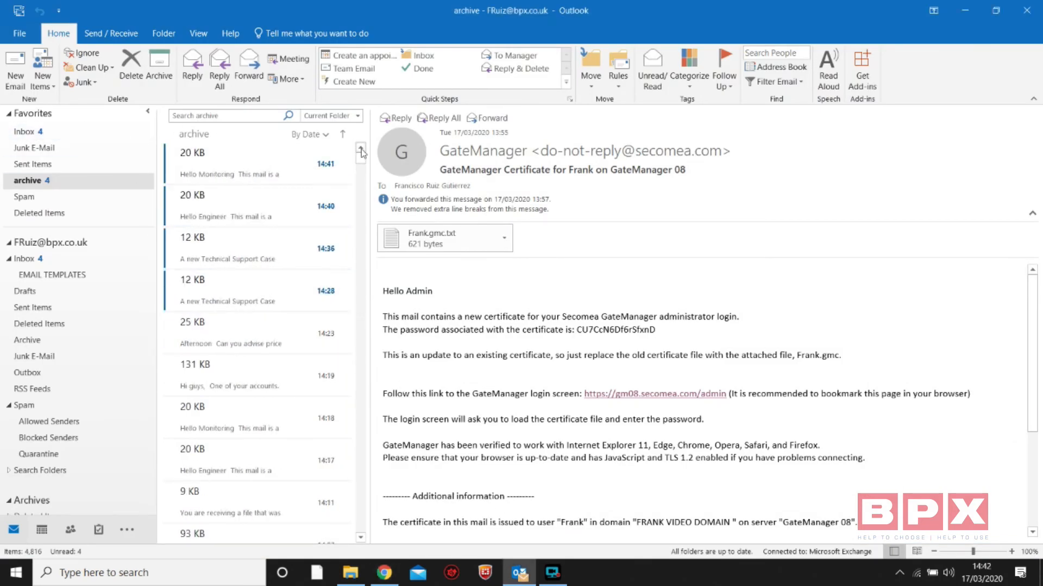
click(361, 148)
click(200, 234)
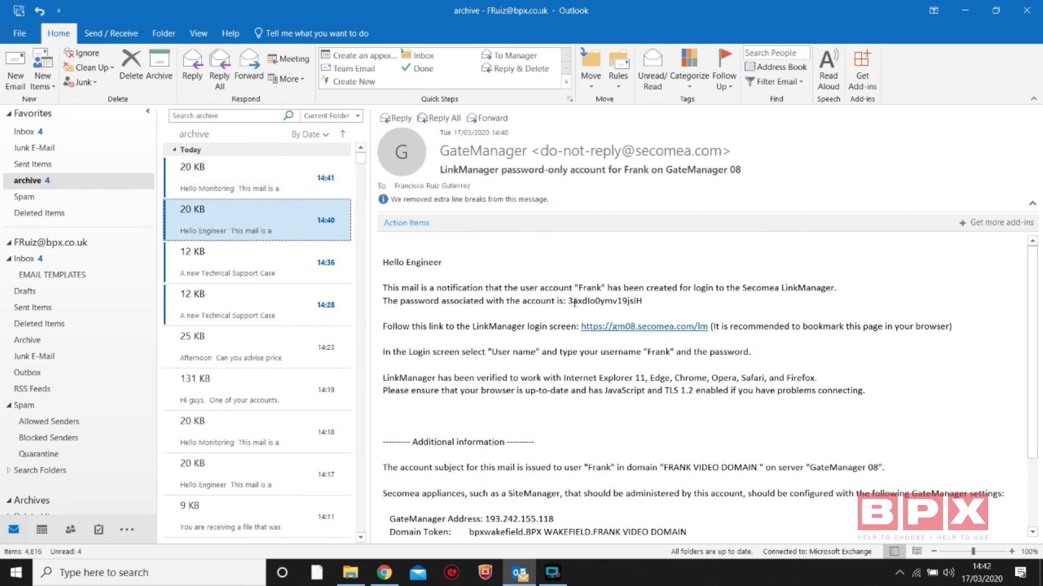
Copy the account password from the email and follow its link to the LinkManager login screen
drag(569, 303, 642, 305)
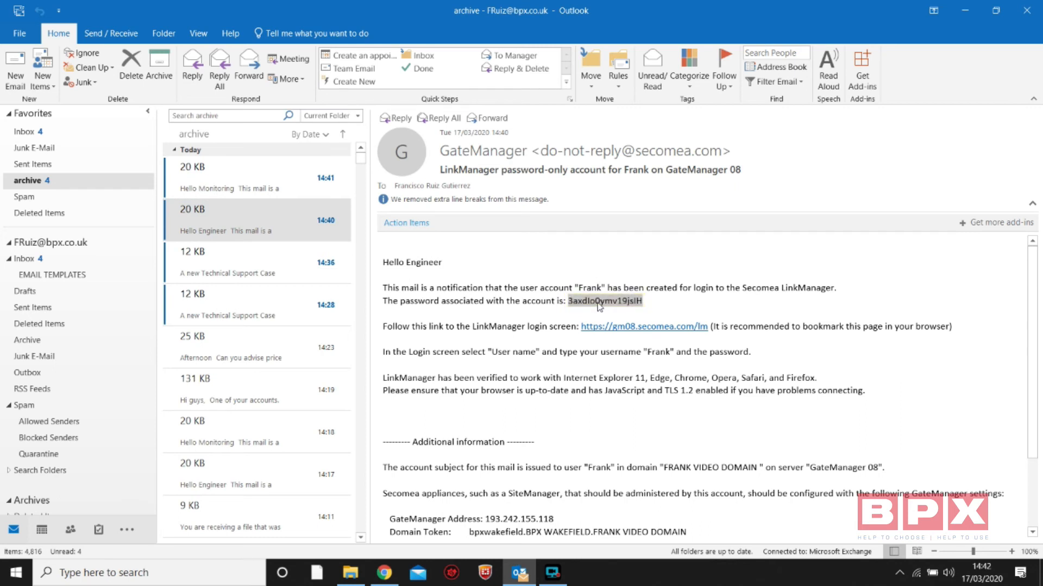
click(659, 334)
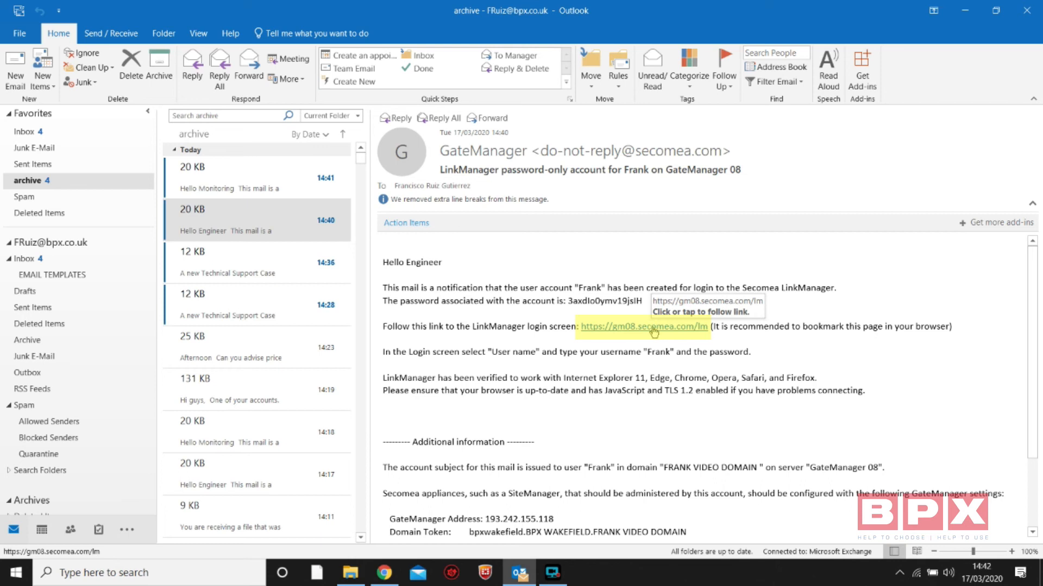
click(652, 332)
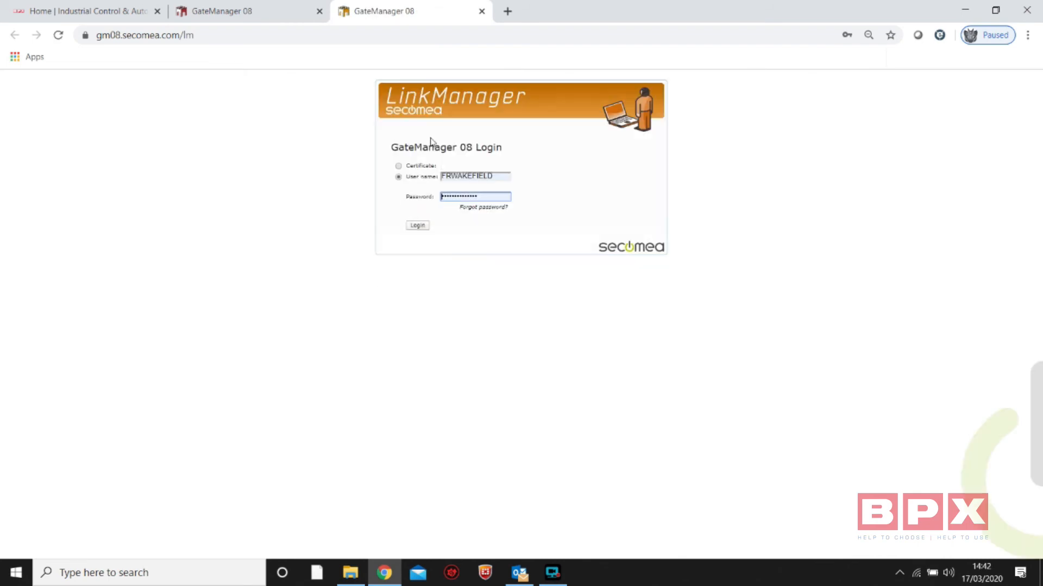
Replace the prefilled login details with the Engineer account's user name and the copied account password, and log in
drag(482, 176, 163, 6)
key(BackSpace)
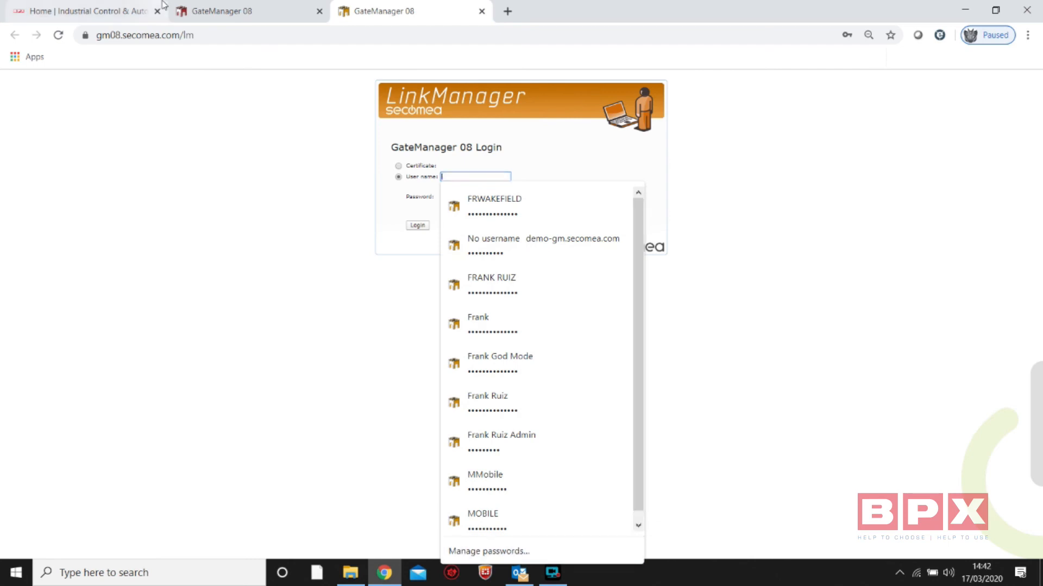
text(Frank)
key(Tab)
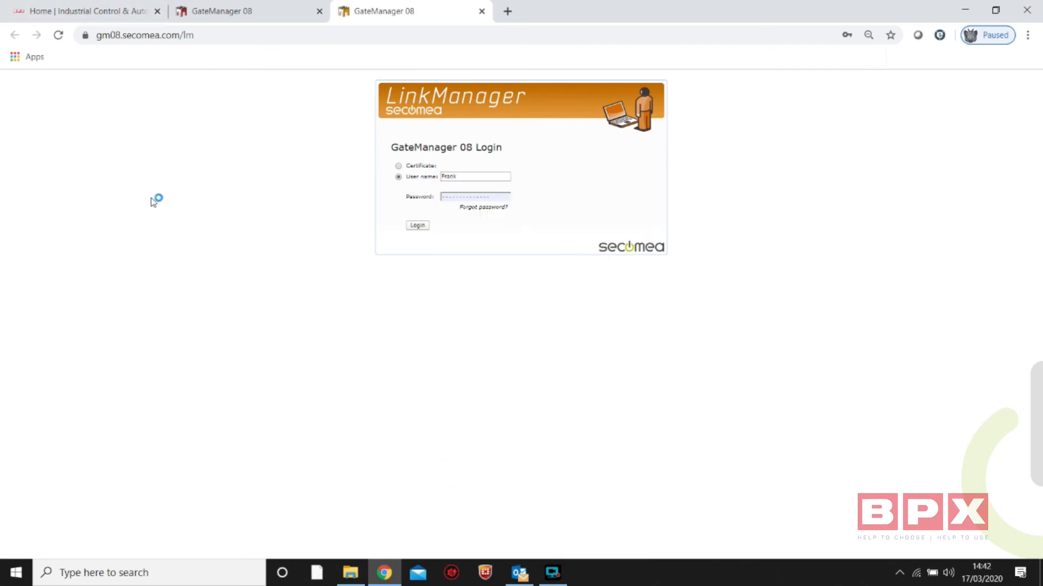
drag(503, 196, 65, 5)
key(BackSpace)
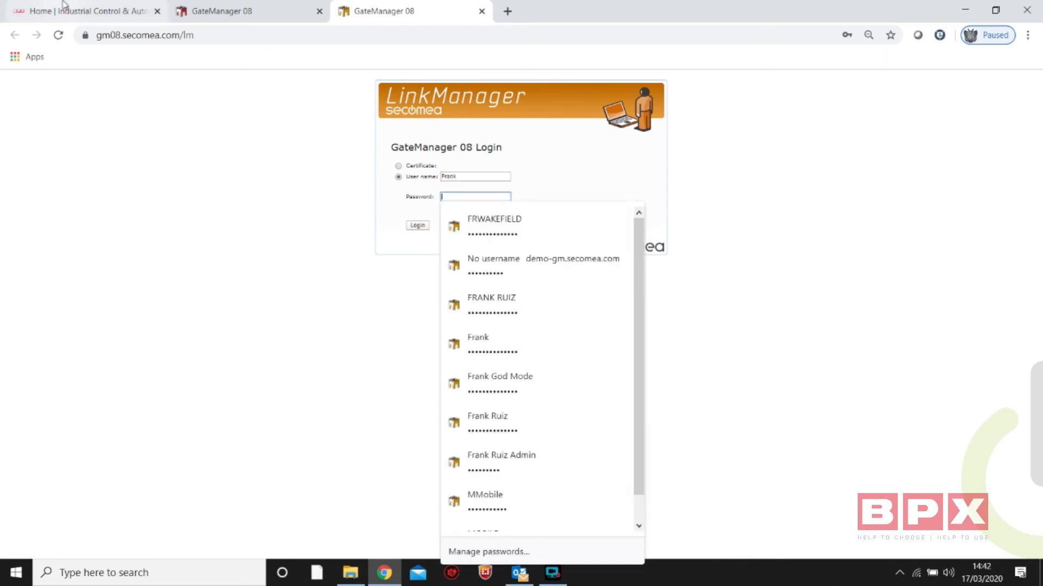
key(ctrl+v)
key(Return)
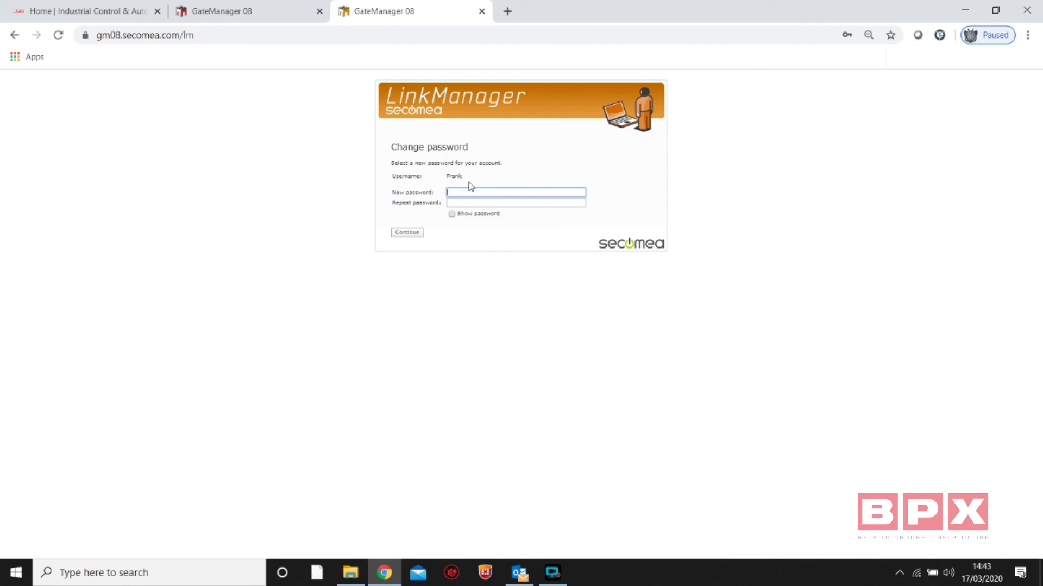
Enter a new password for the account, repeat it, and submit the password change
text(•••••)
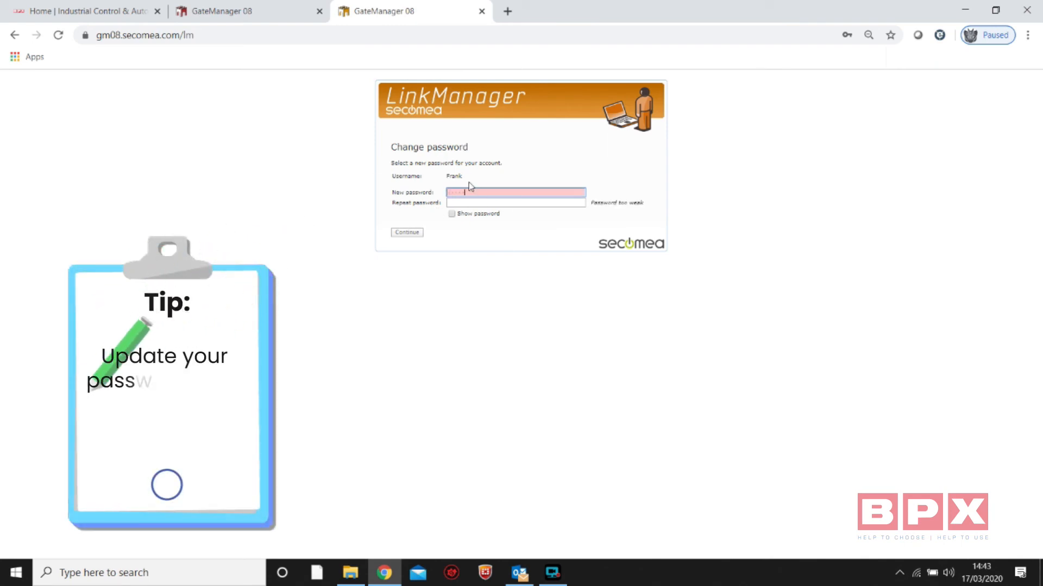
text(•••••••••)
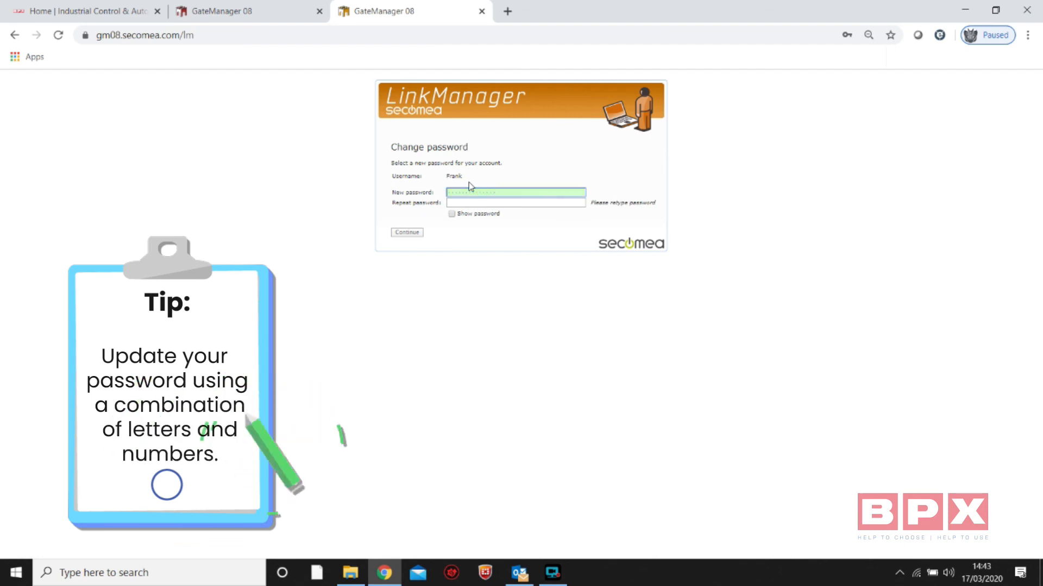
click(478, 203)
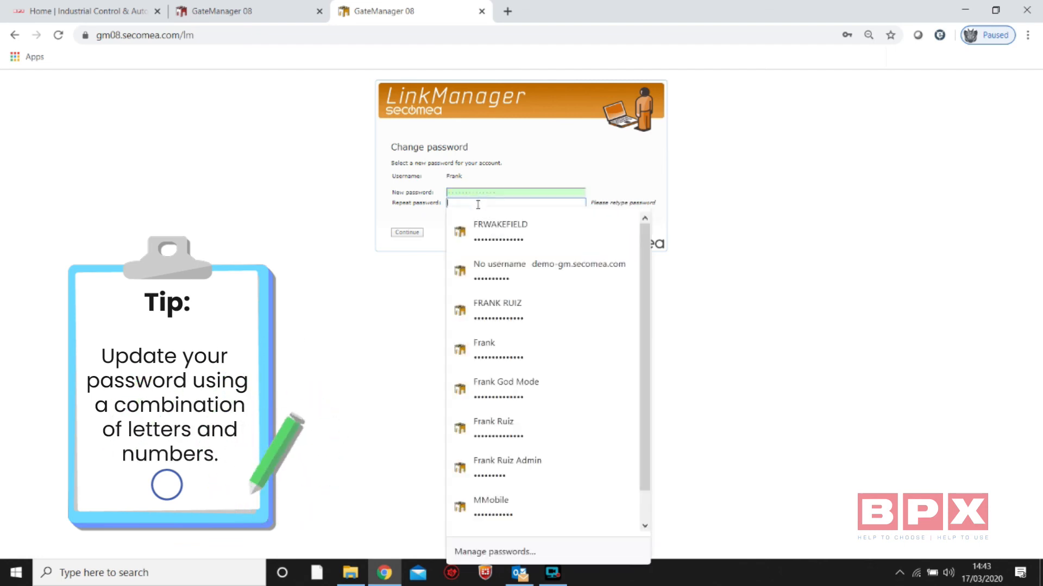
text(•••••••••••••)
key(Return)
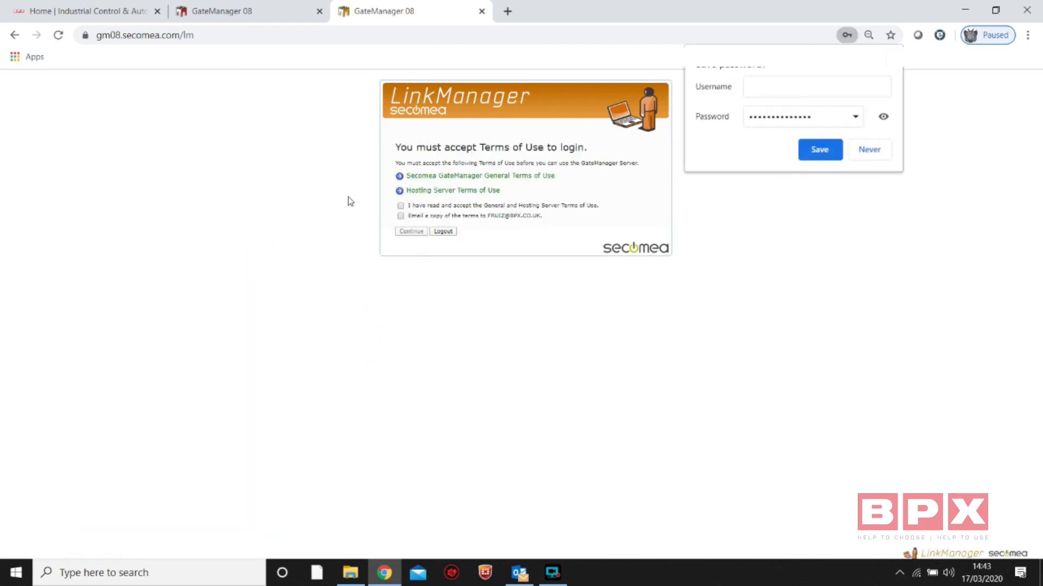
Dismiss the offer to save the password, accept the General and Hosting Server Terms of Use, continue to LinkManager, and close the notification window
click(890, 58)
click(401, 206)
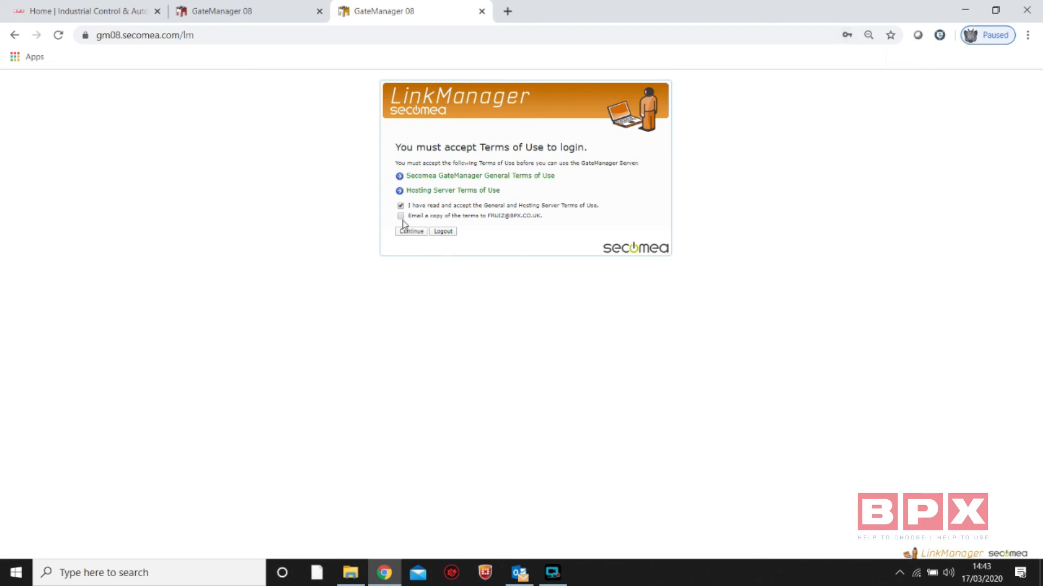
click(413, 232)
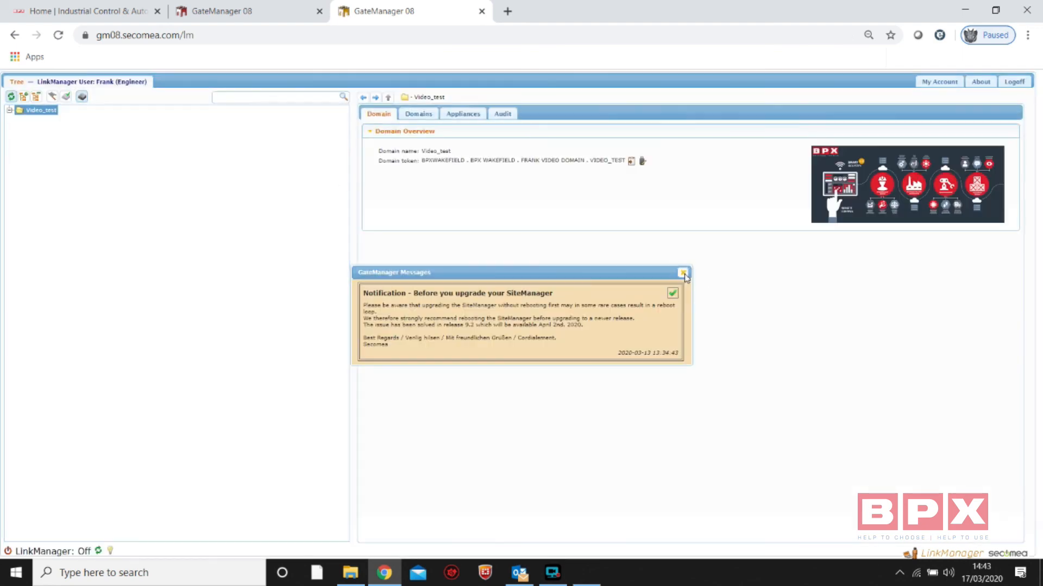
click(683, 274)
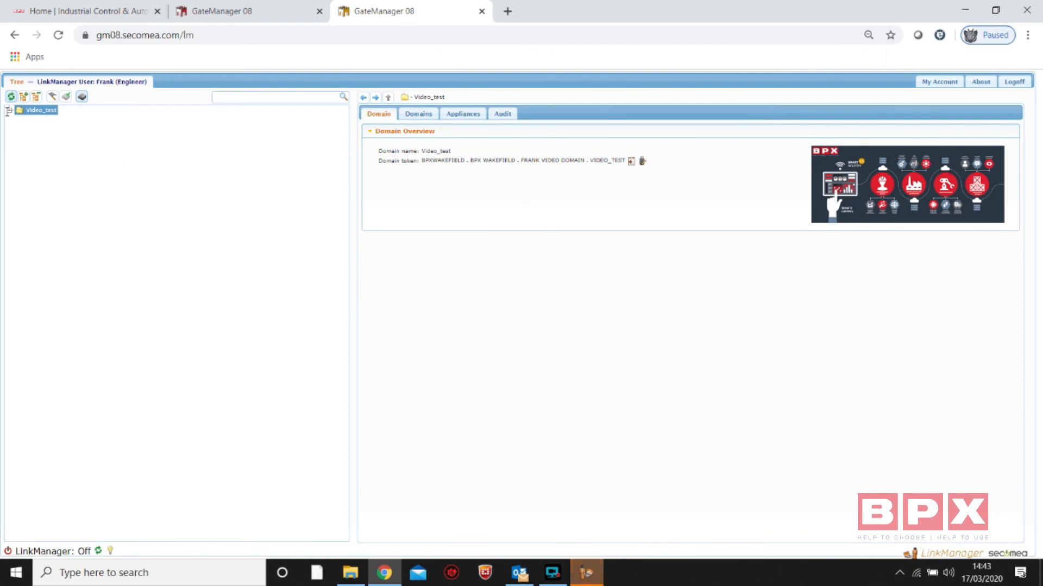
Compare the administrator's GateManager domain tree with the Engineer's LinkManager tree, ending in the administrator session
click(206, 20)
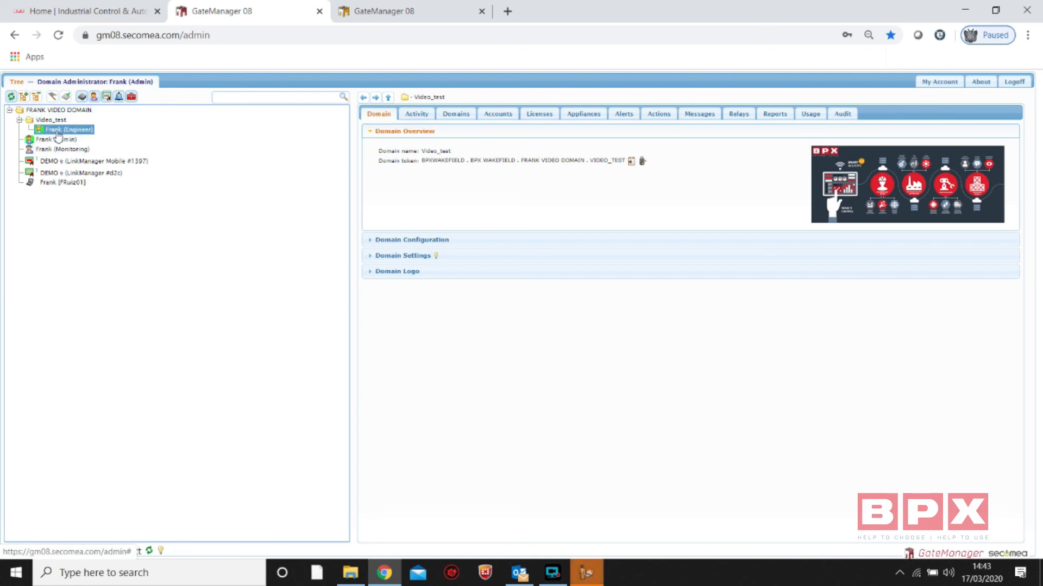
click(391, 12)
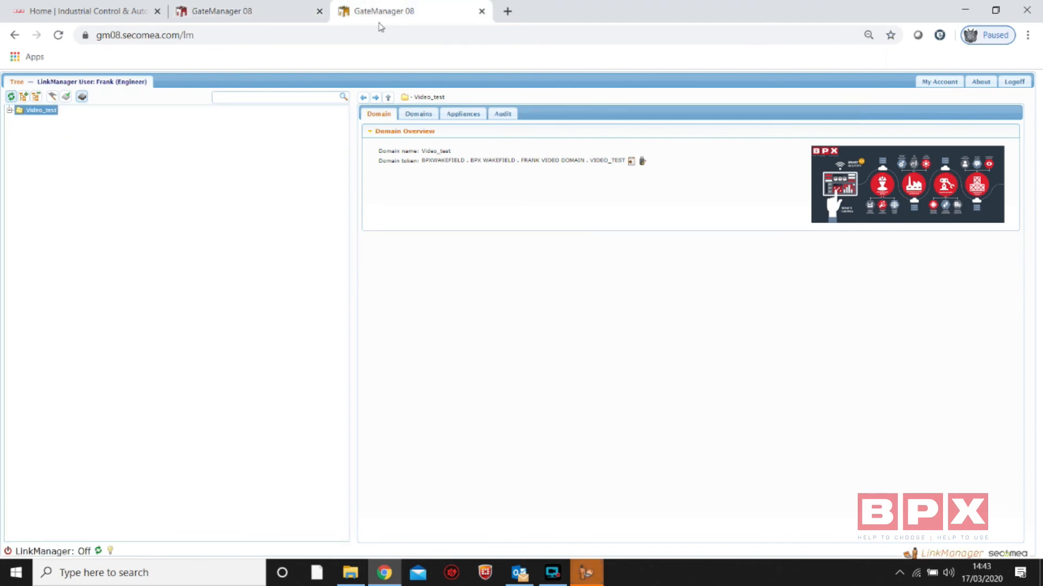
click(217, 19)
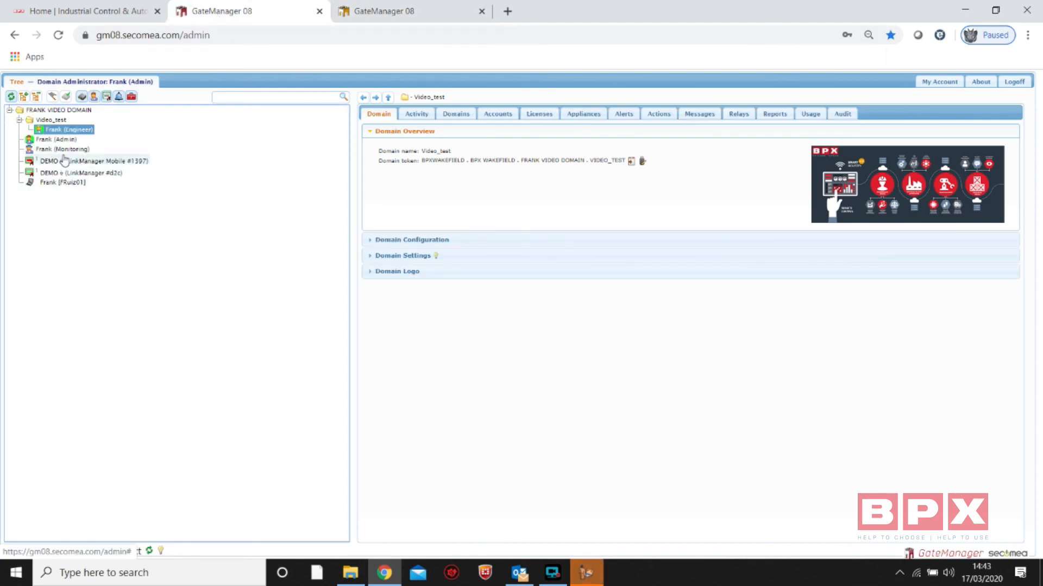
Move the Monitoring account into the Video_test domain, confirm the move, and expand the domain to show its accounts
drag(54, 153, 66, 121)
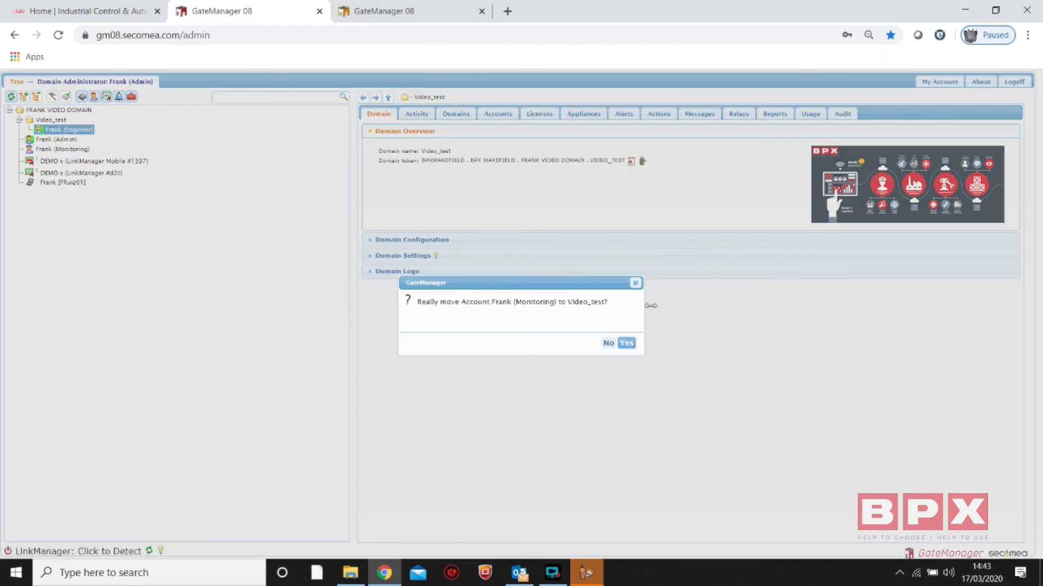
click(626, 343)
double_click(53, 120)
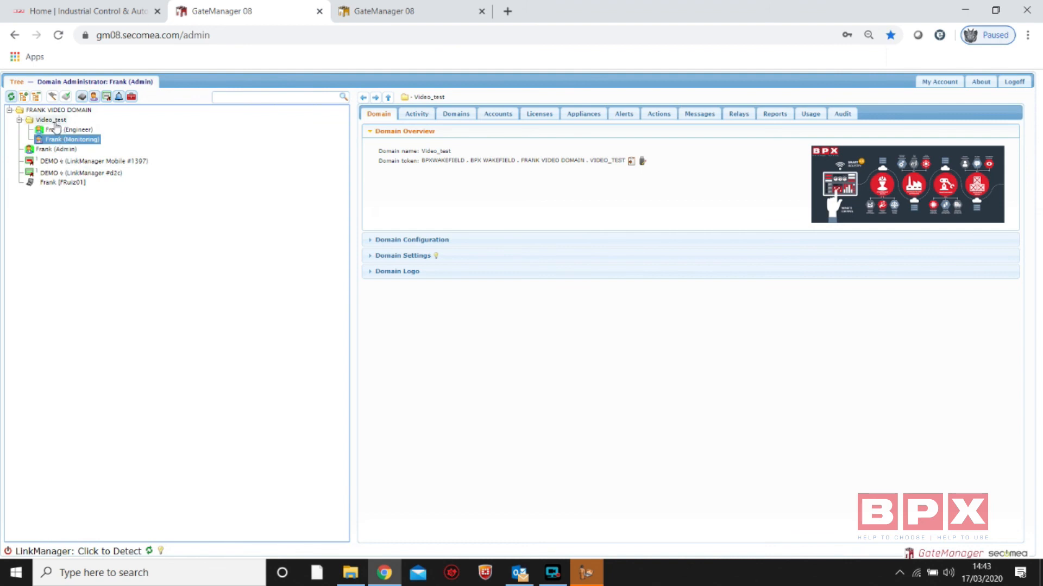
click(19, 120)
Return to the Engineer's LinkManager session and refresh its domain tree
key(ctrl+Tab)
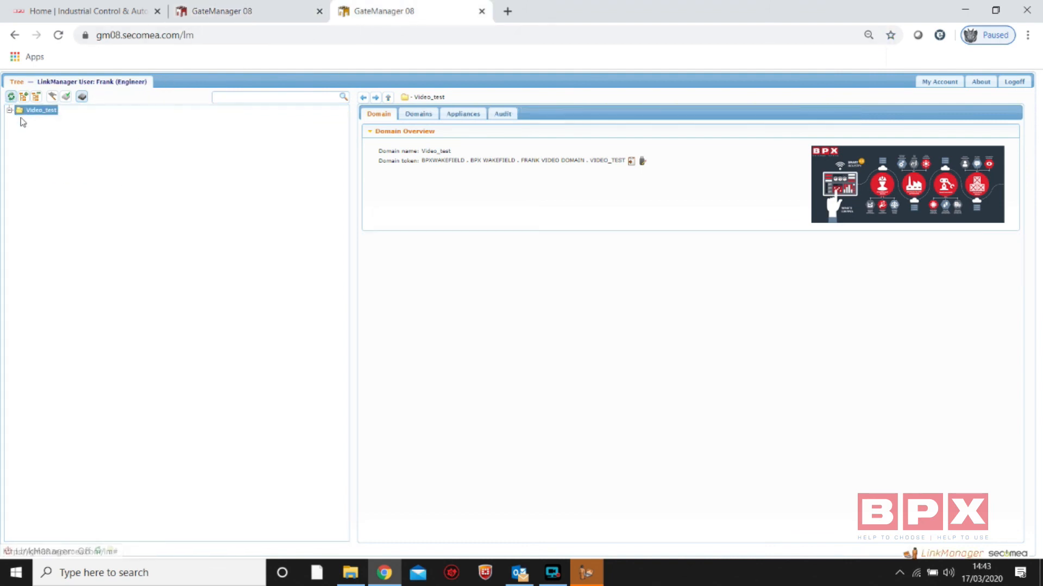
click(11, 96)
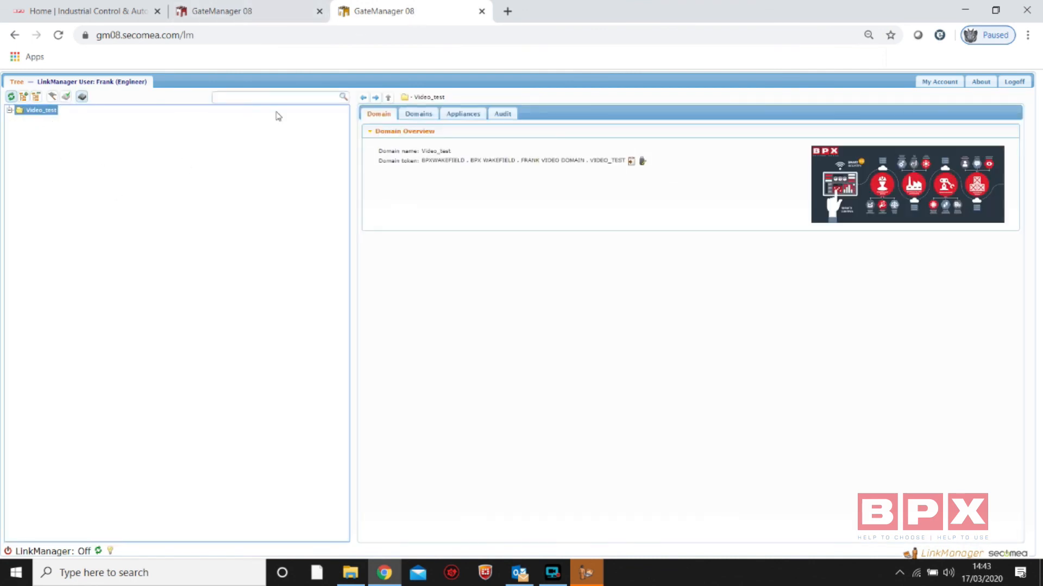
Return to the administrator session and open the DEMO LinkManager #d2c license details
click(259, 10)
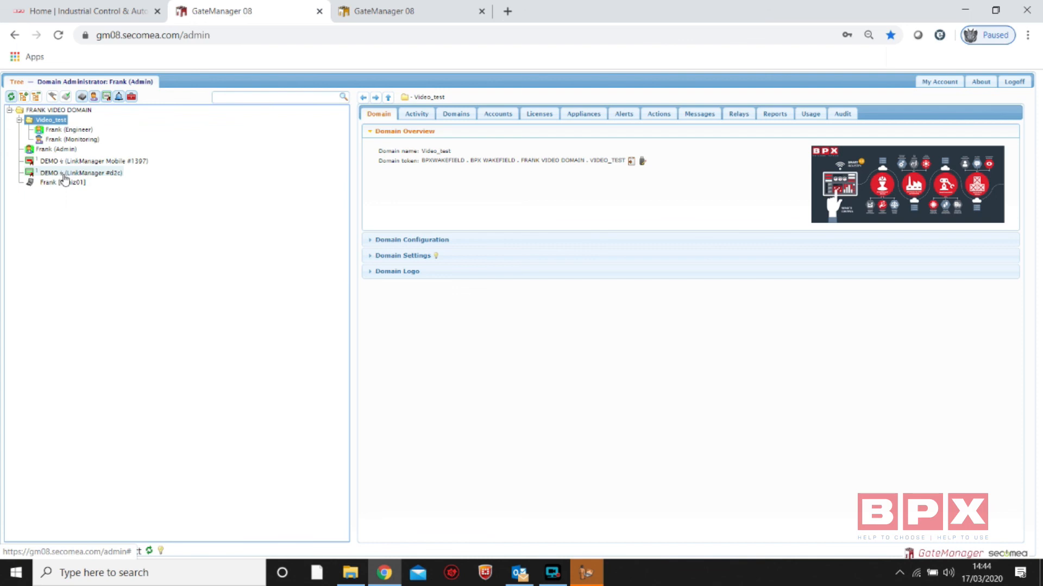
click(64, 175)
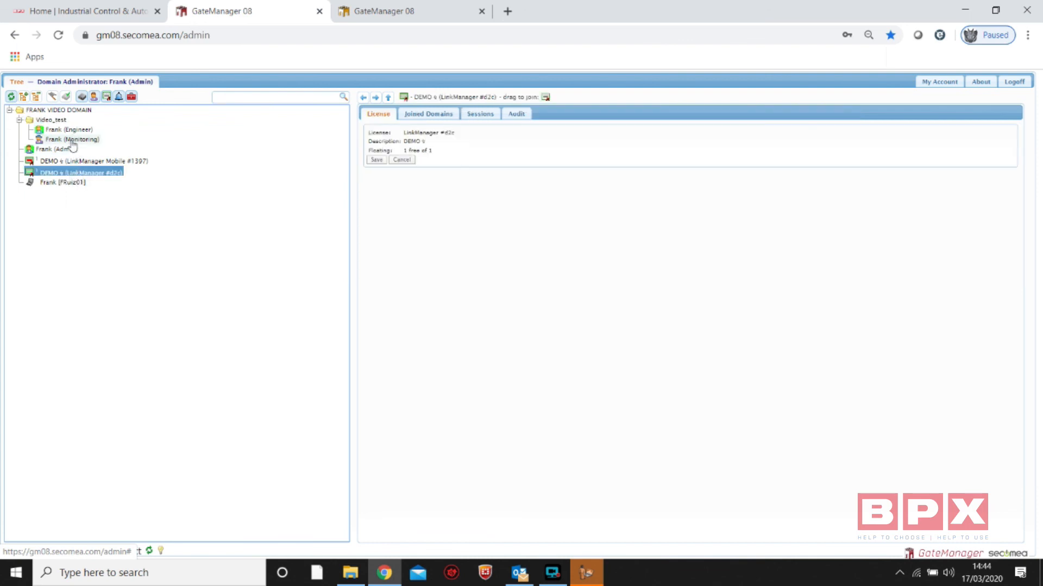